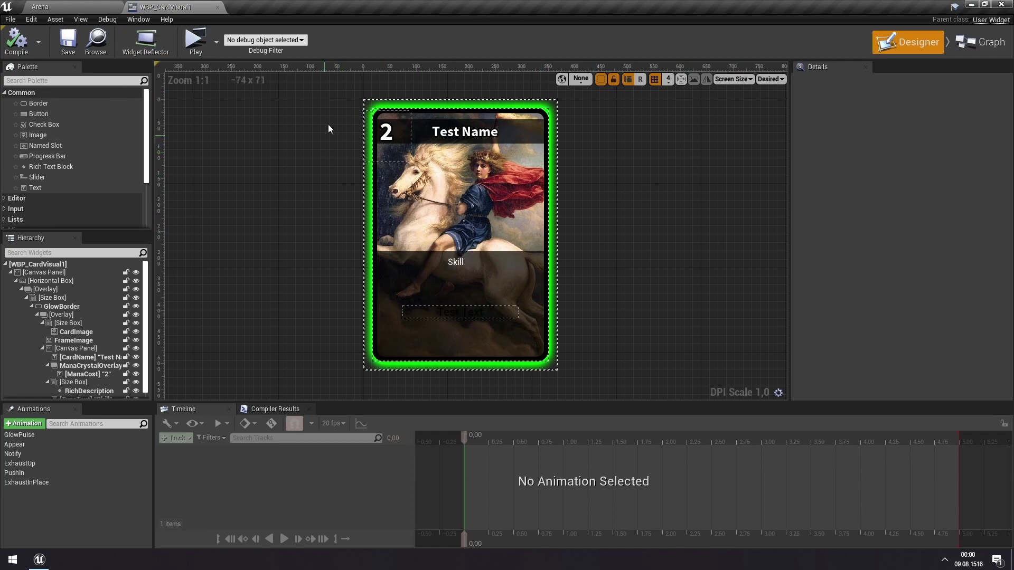
Step: Close the finished example card widget and open the original WBP_CardVisual from the RLDB/Widgets folder
click(217, 7)
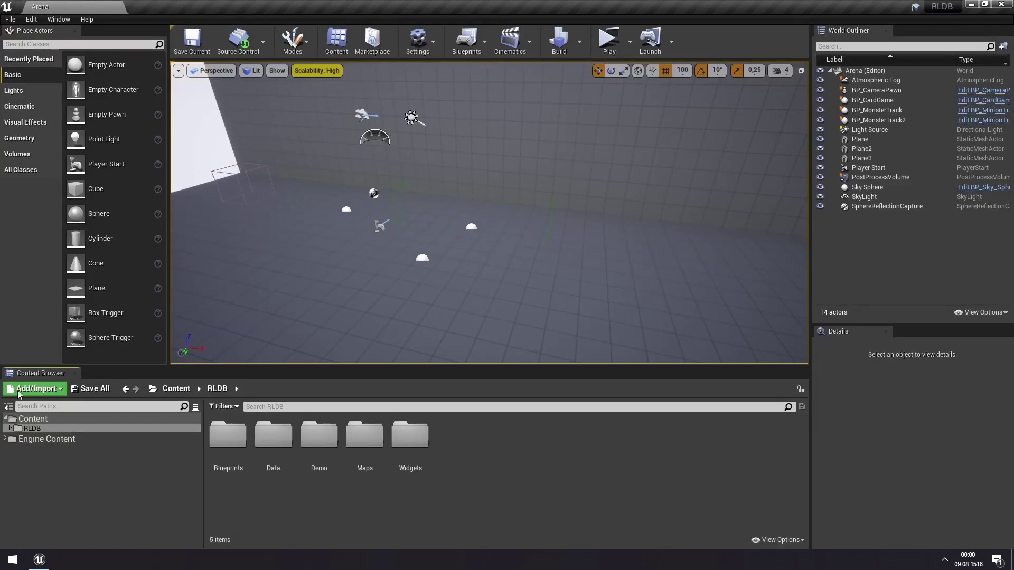
double_click(15, 429)
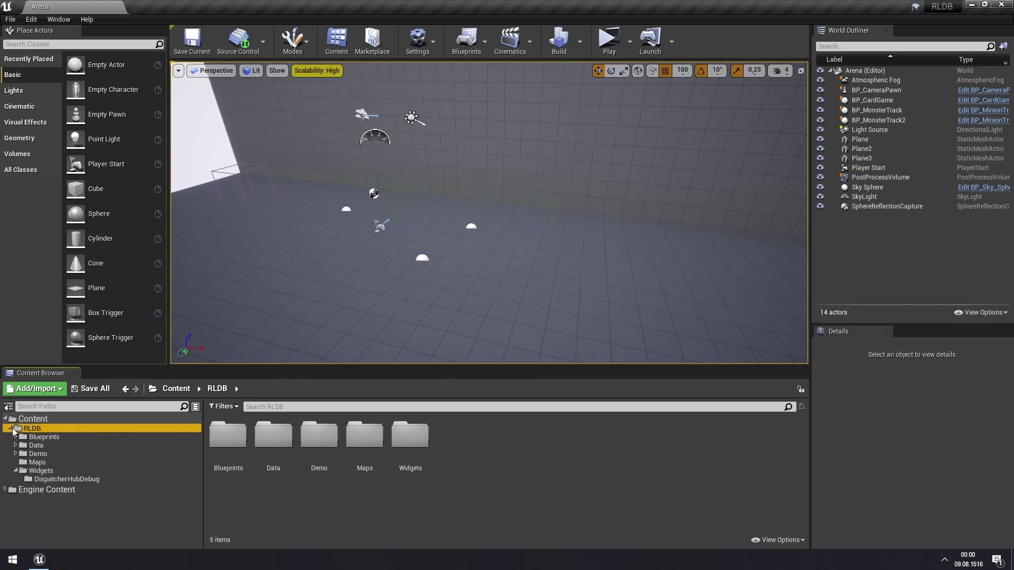
click(58, 471)
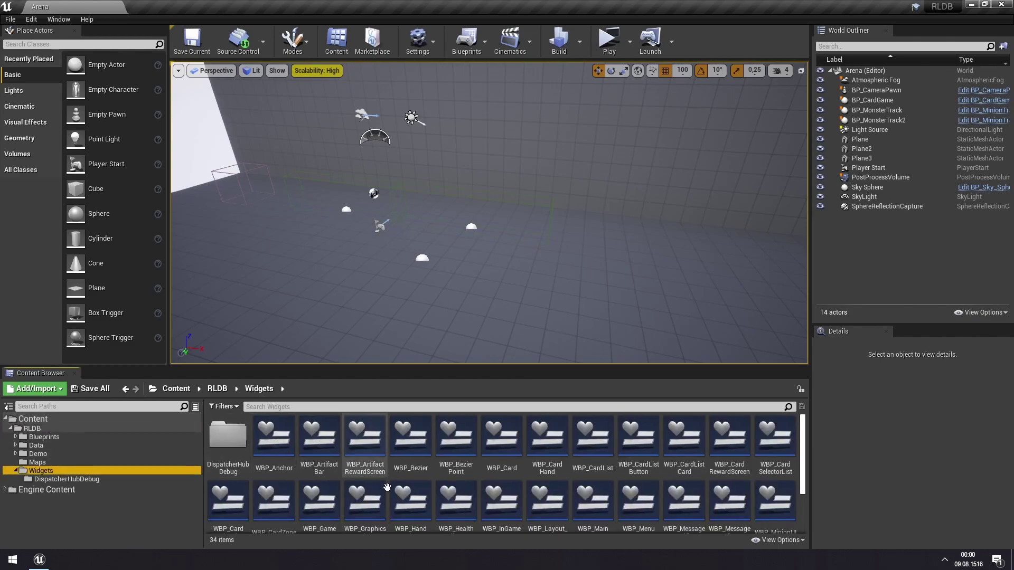
scroll(375, 475, down, 2)
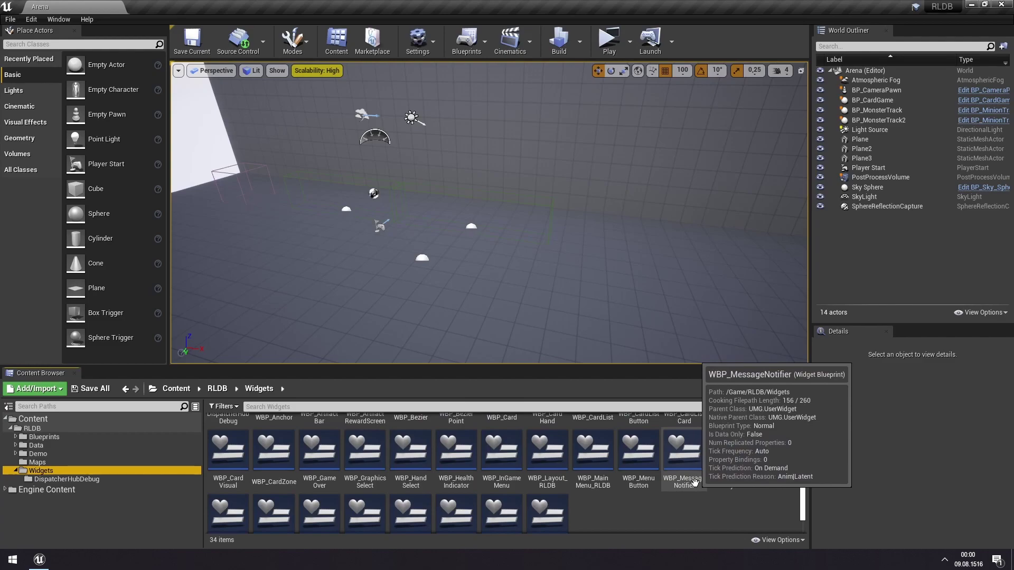
double_click(228, 446)
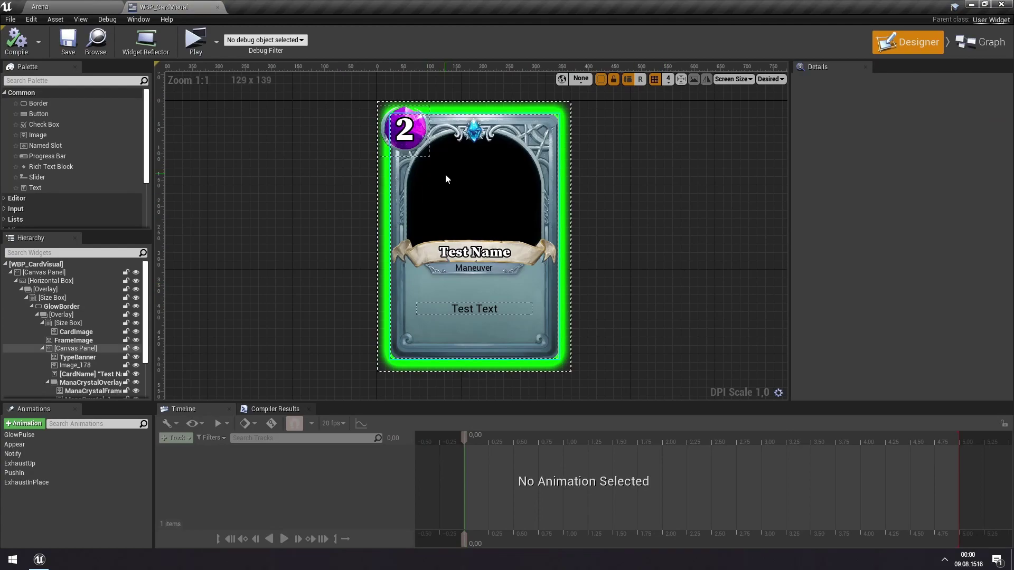
Step: Close WBP_CardVisual, duplicate it in the Widgets folder and name the copy WBP_CardVisual_Tutorial
click(218, 7)
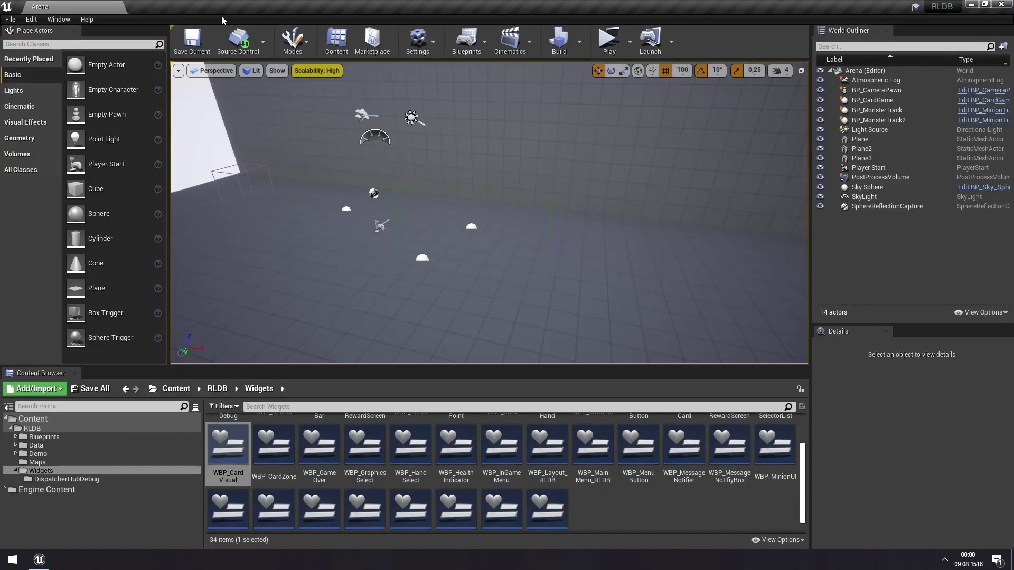
right_click(225, 460)
click(284, 220)
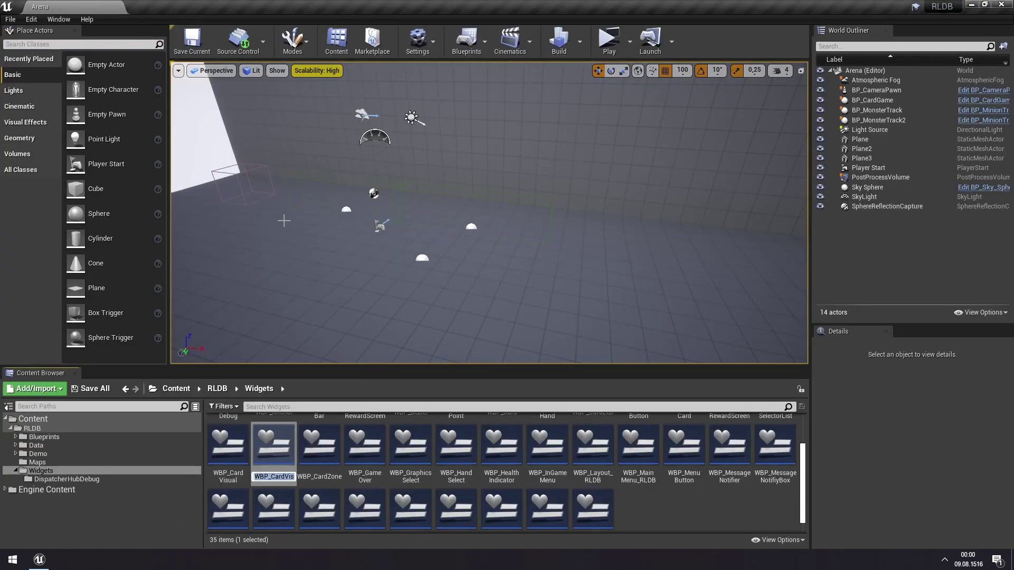
text(WBP_CardVisual)
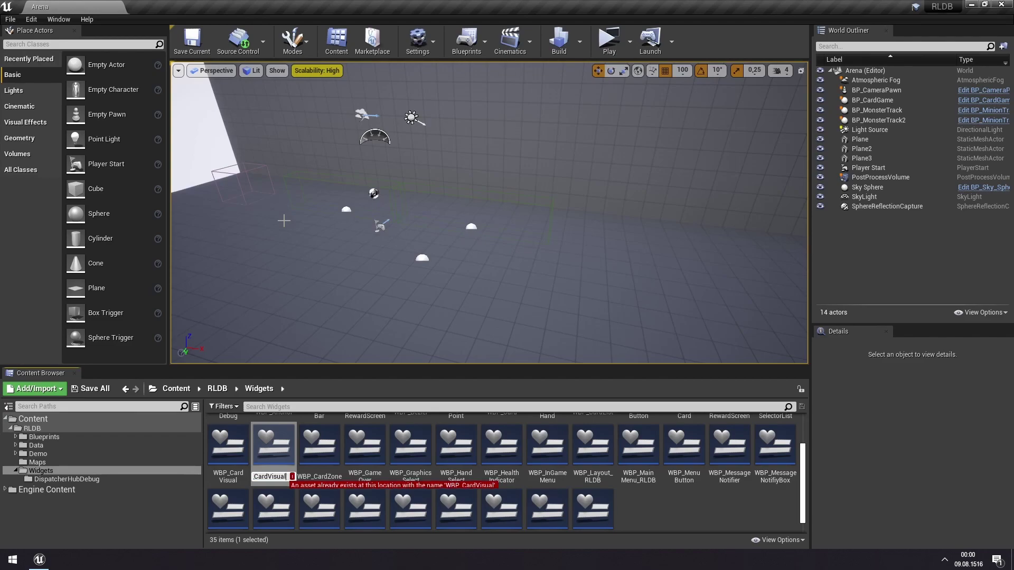
text(_Tutorial)
key(Return)
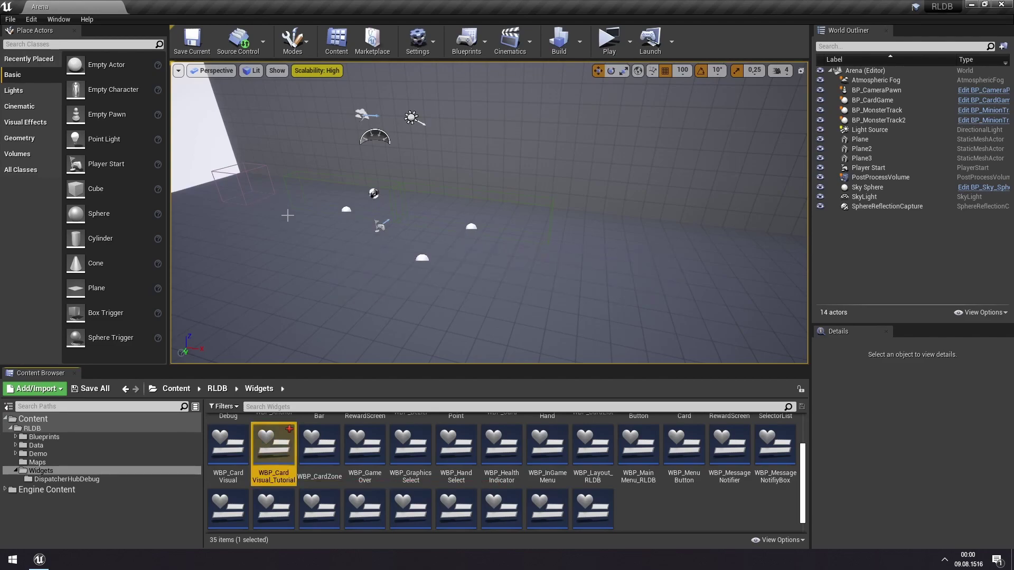
Step: Open WBP_CardVisual_Tutorial for editing and dock its window alongside the Arena level
double_click(274, 451)
drag(115, 46, 281, 7)
scroll(458, 199, down, 3)
right_drag(458, 199, 290, 176)
scroll(290, 177, up, 3)
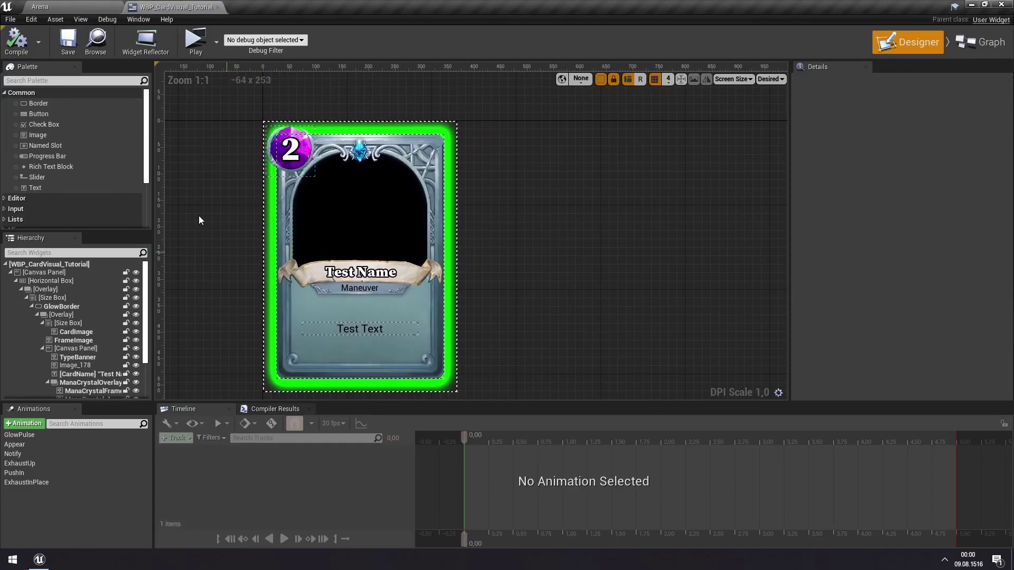
Step: Open the T_CustomCardFrame texture from the Demo/Textures/Card/Tutorial folder
click(47, 6)
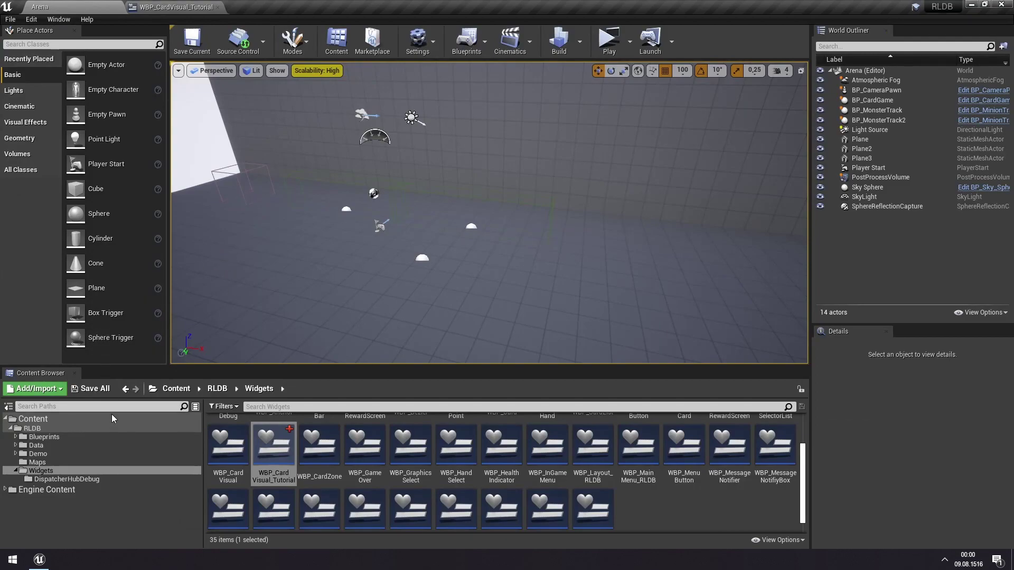
click(67, 455)
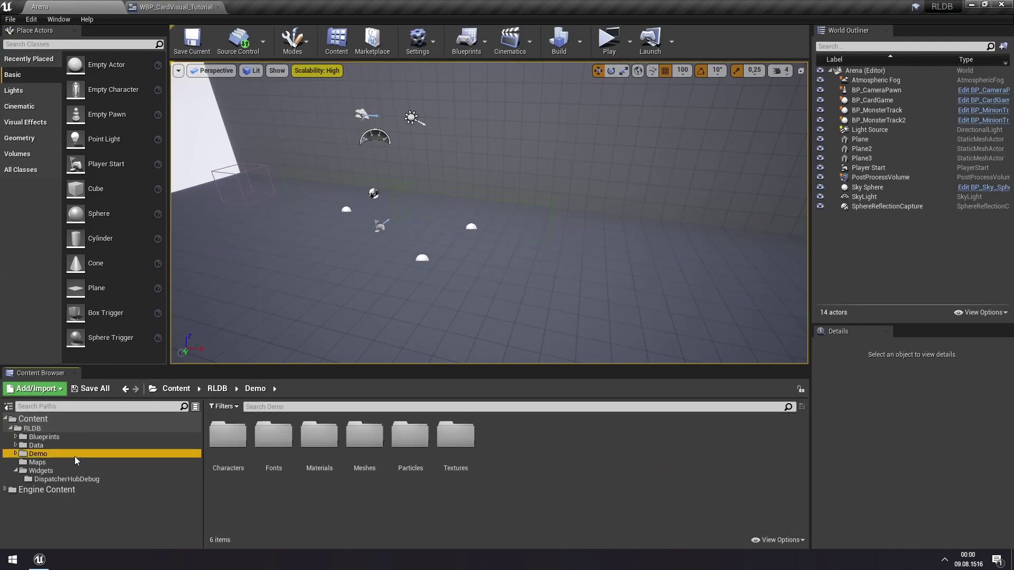
double_click(469, 449)
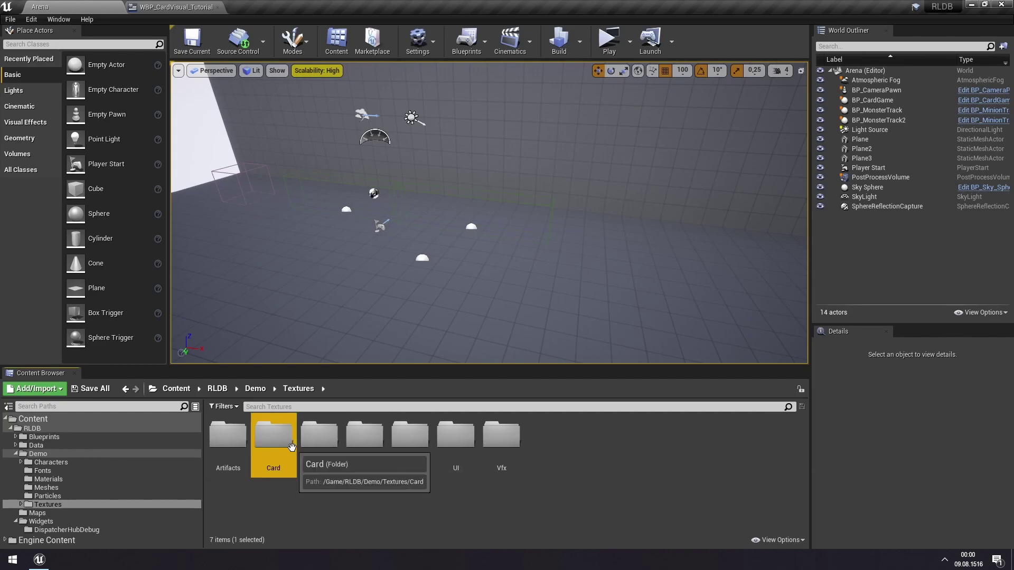
double_click(273, 437)
double_click(222, 446)
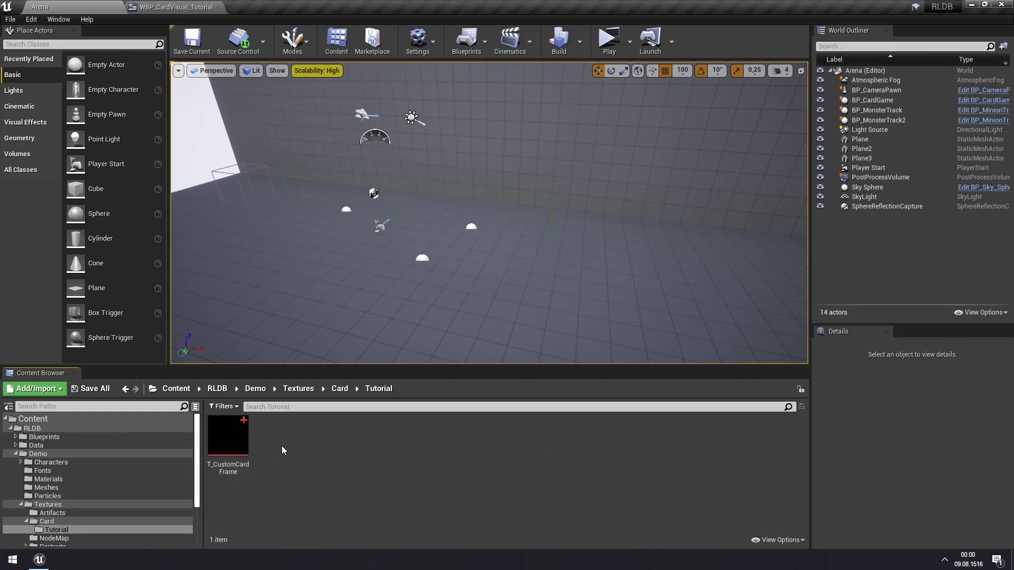
double_click(228, 437)
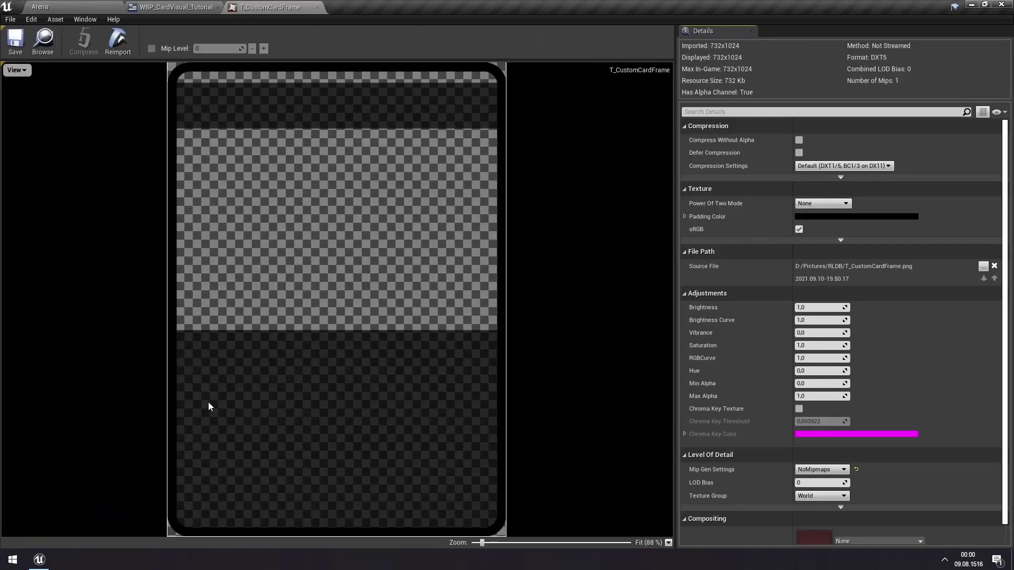
Step: Open the T_CustomPortrait texture from the Demo/Textures/Portraits/Tutorial folder
click(84, 7)
scroll(104, 514, down, 3)
click(100, 510)
double_click(227, 438)
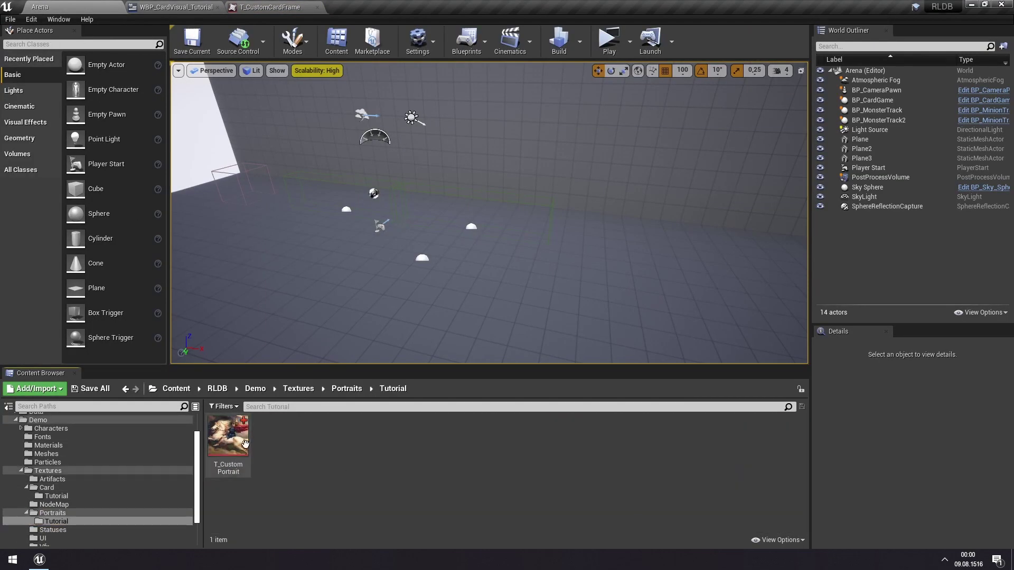
double_click(245, 443)
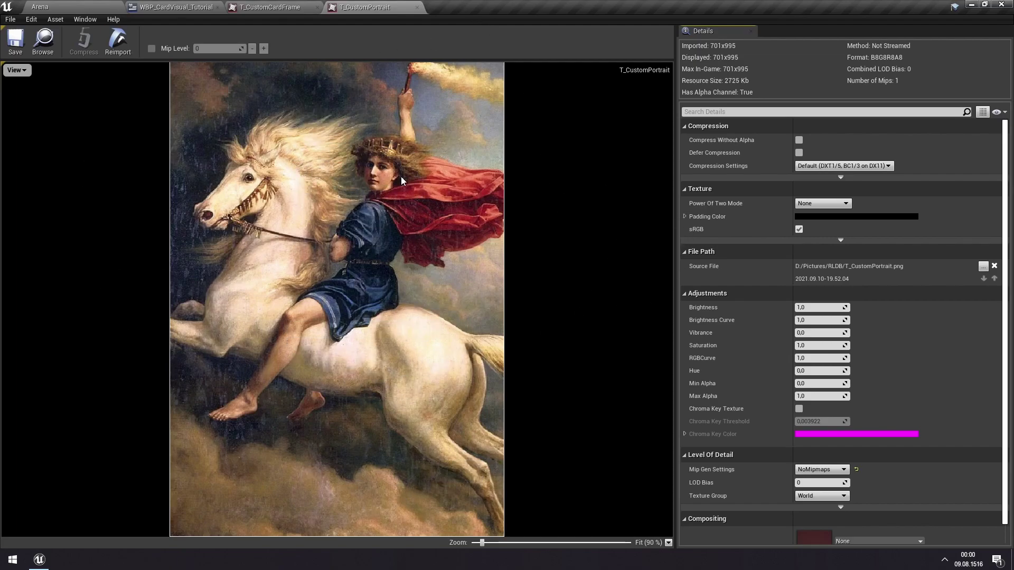
Step: Compare the custom frame and portrait textures with the current card layout in WBP_CardVisual_Tutorial
click(287, 6)
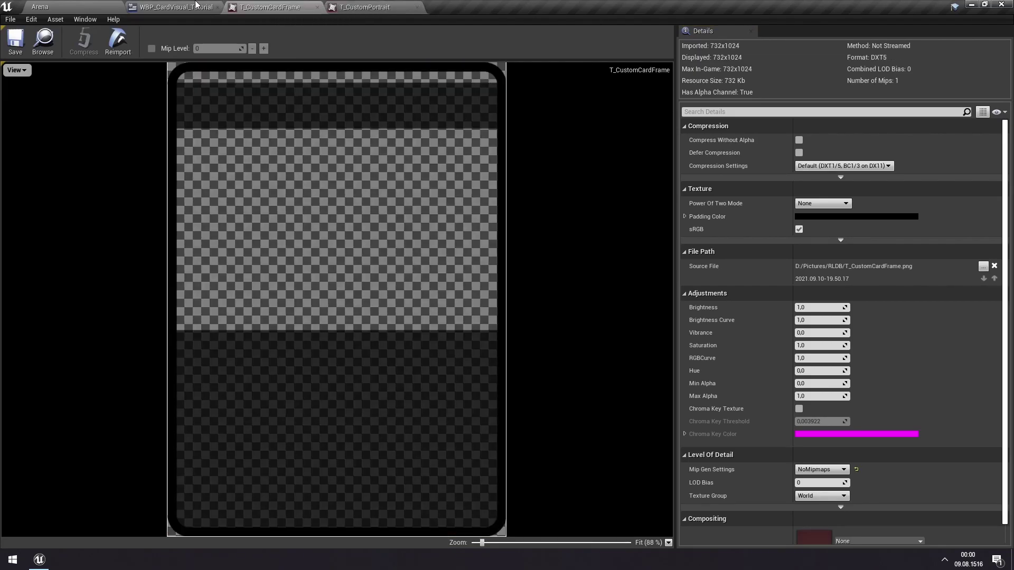
click(393, 6)
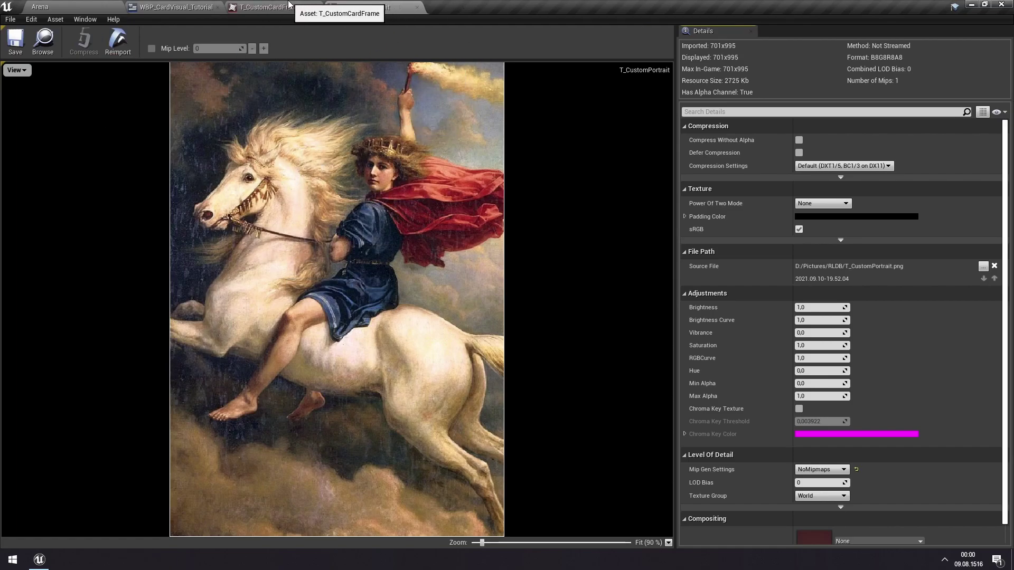
click(270, 7)
click(365, 7)
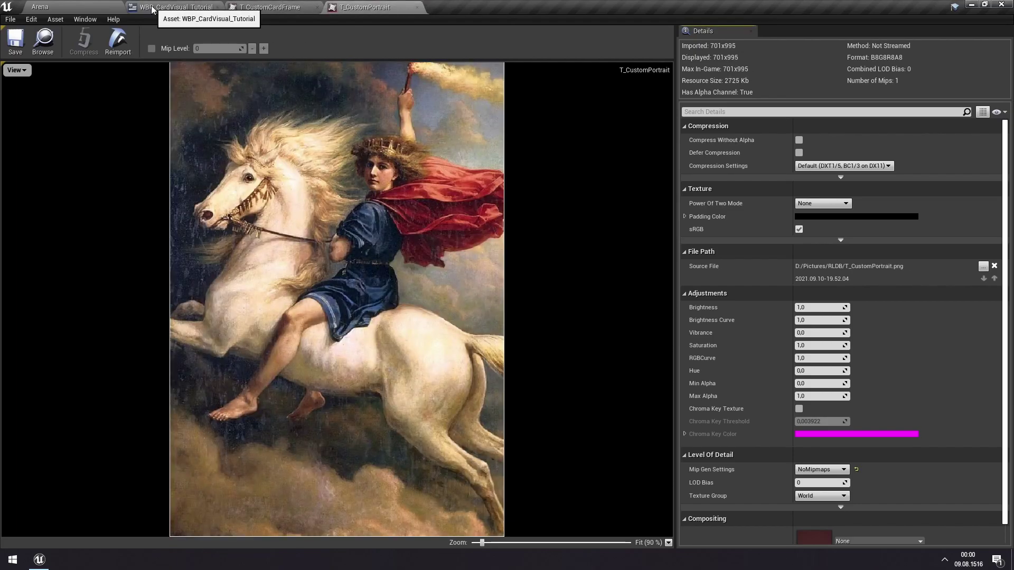
click(171, 7)
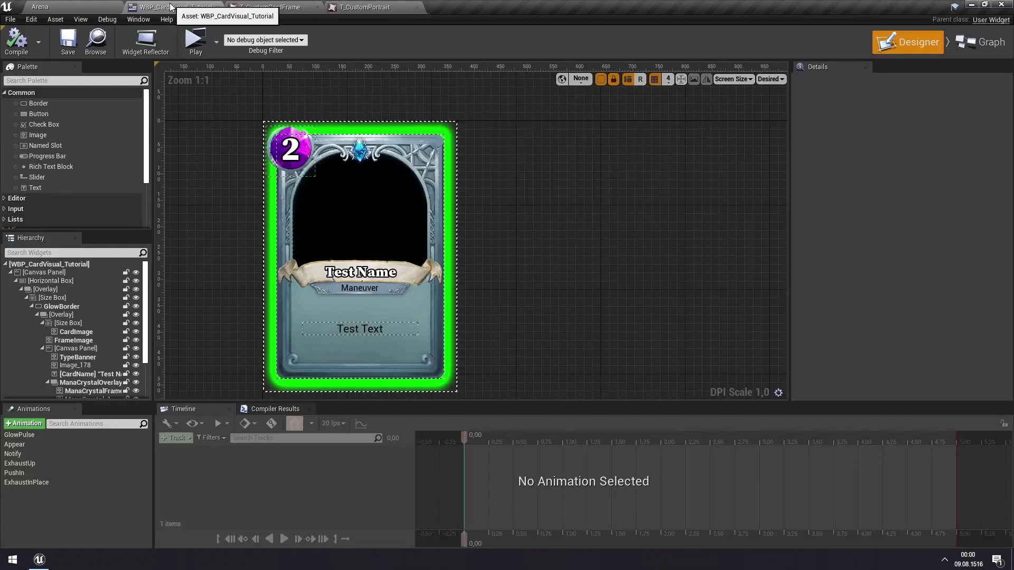
right_drag(544, 272, 596, 262)
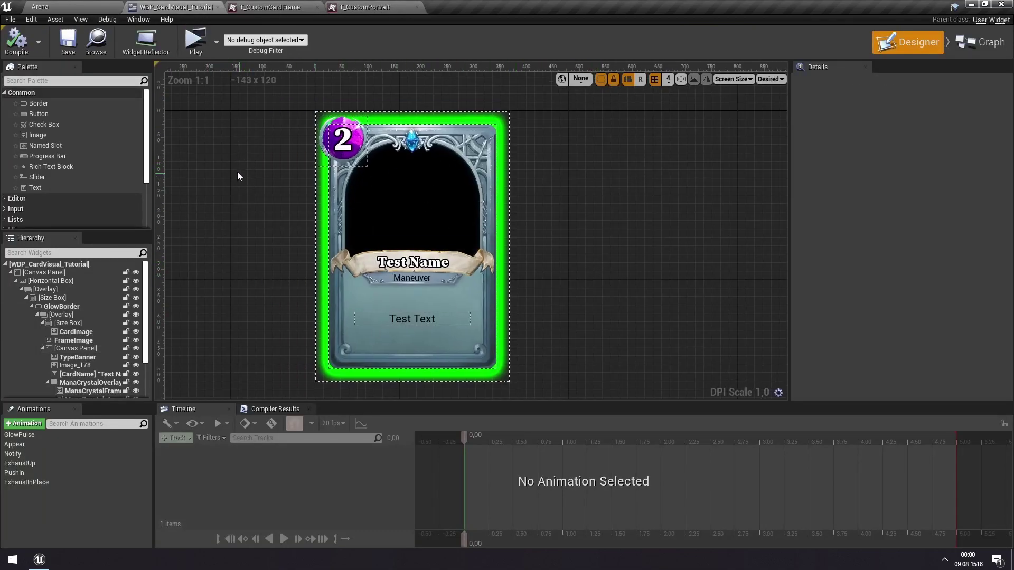
click(390, 6)
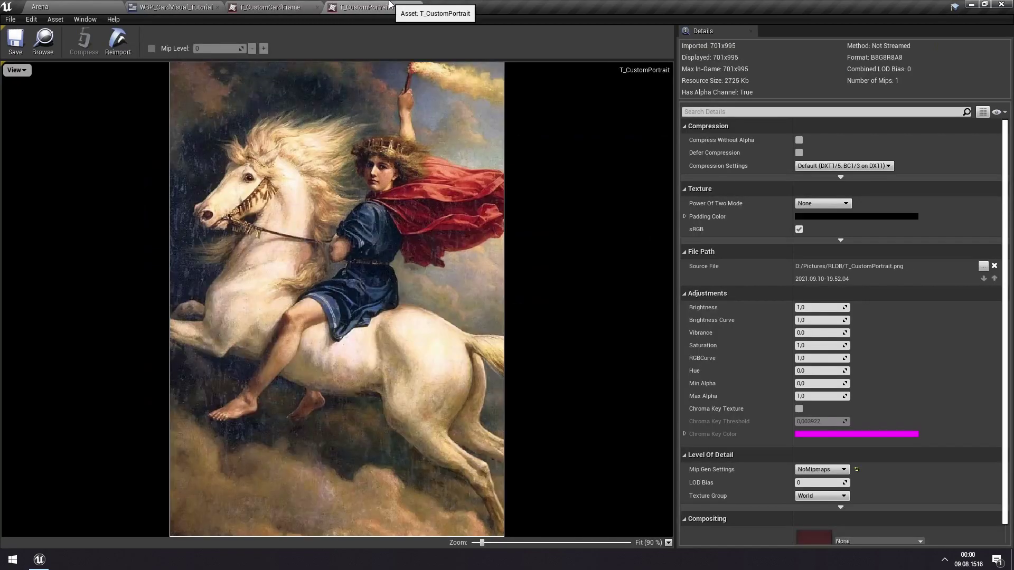
click(175, 7)
scroll(460, 314, down, 1)
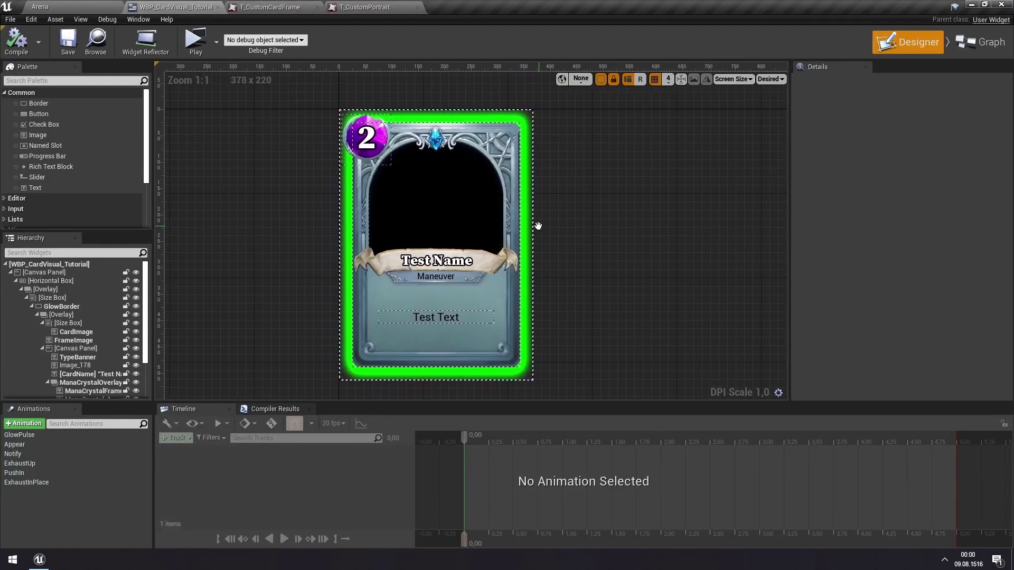
click(482, 253)
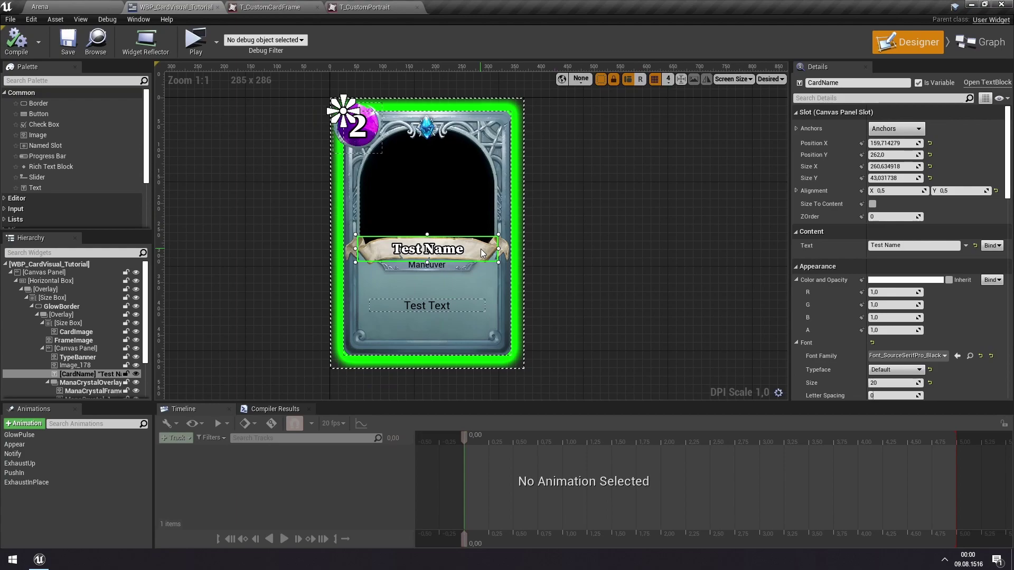
key(Delete)
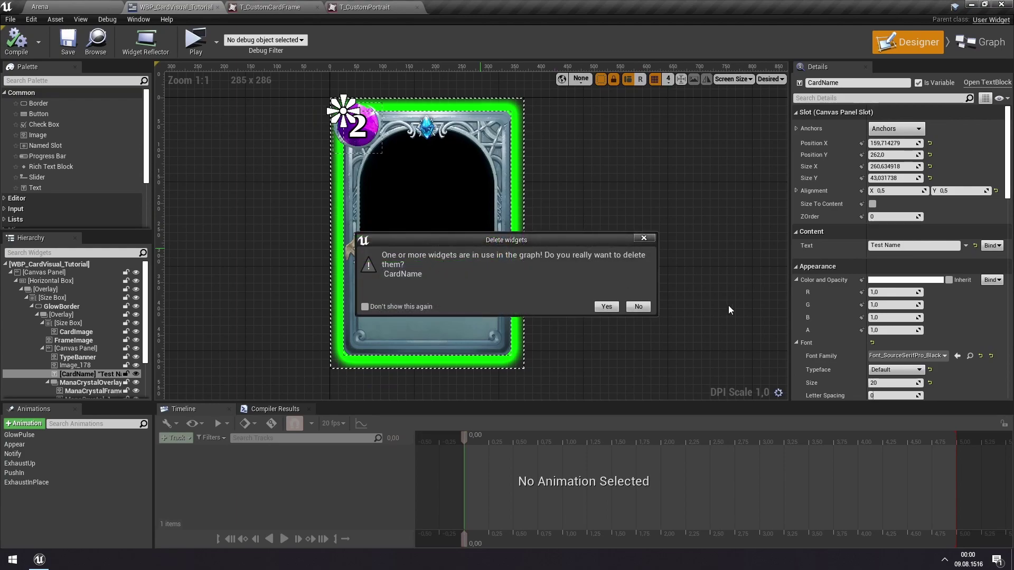
click(643, 310)
Step: Delete the banner image behind the card name and the blue RarityGem image from the card
click(502, 250)
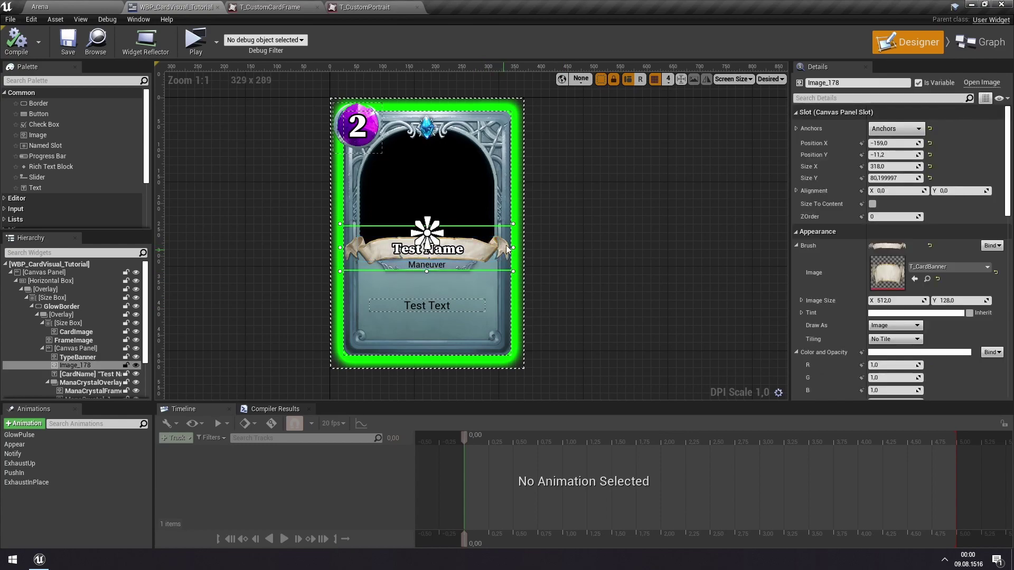
key(Delete)
click(433, 131)
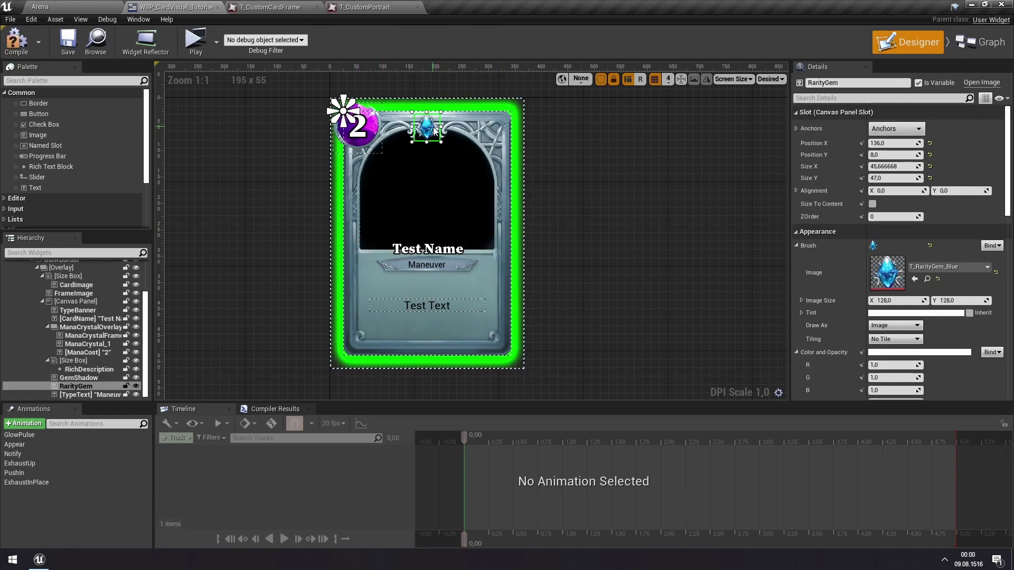
key(Delete)
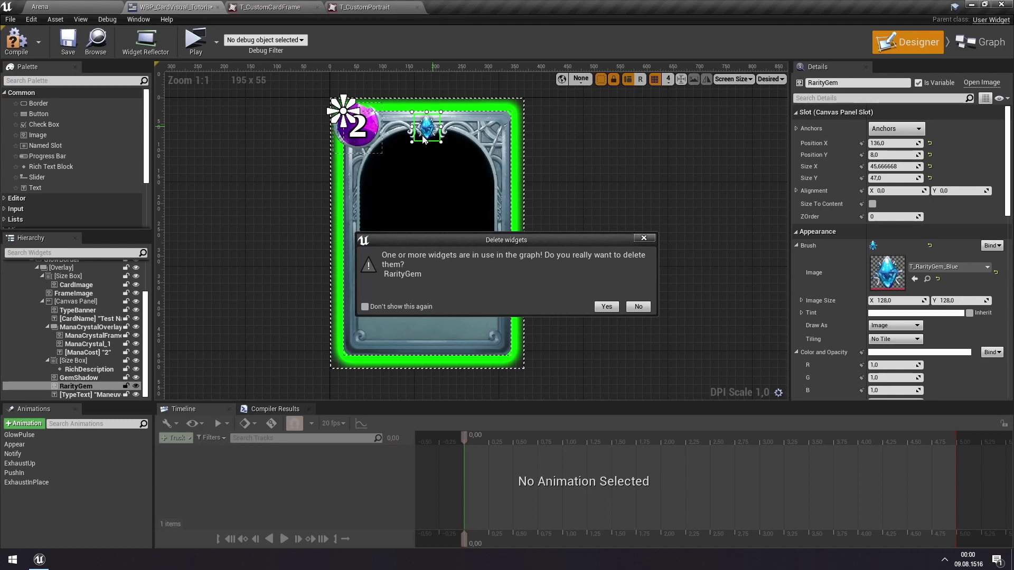
click(607, 307)
Step: Delete the GemShadow image at the middle of the card's upper edge
click(430, 130)
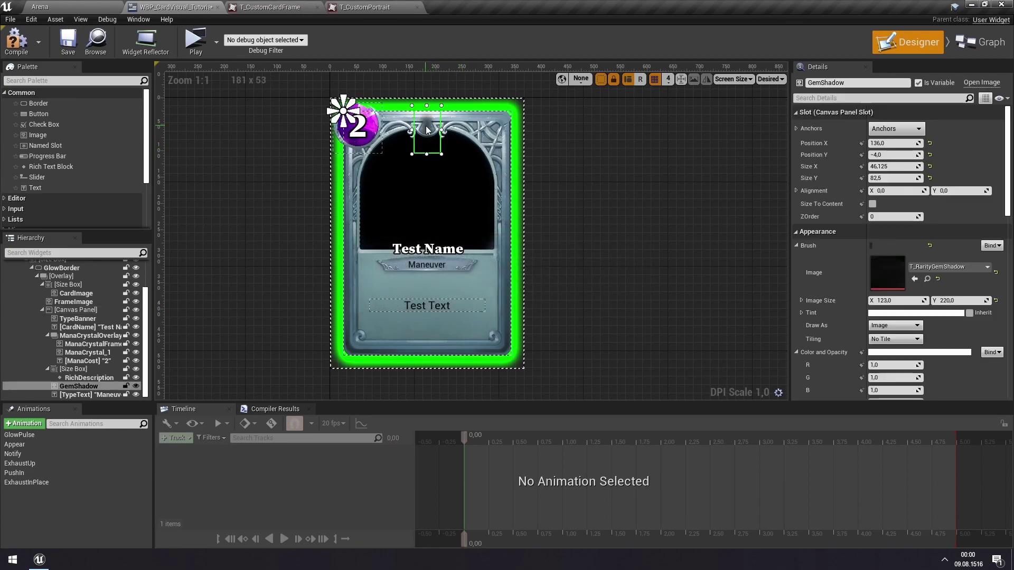
key(Delete)
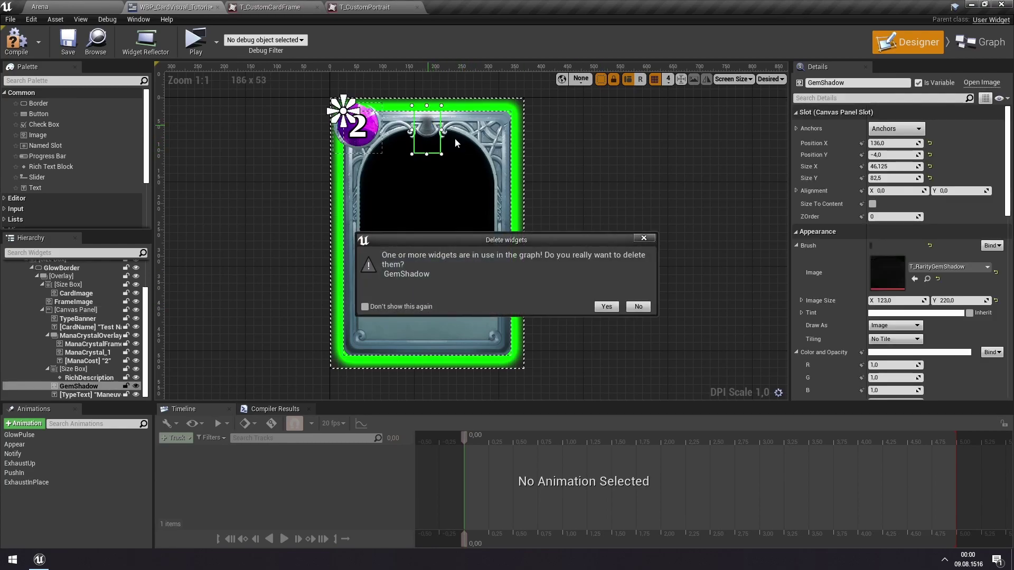
click(613, 306)
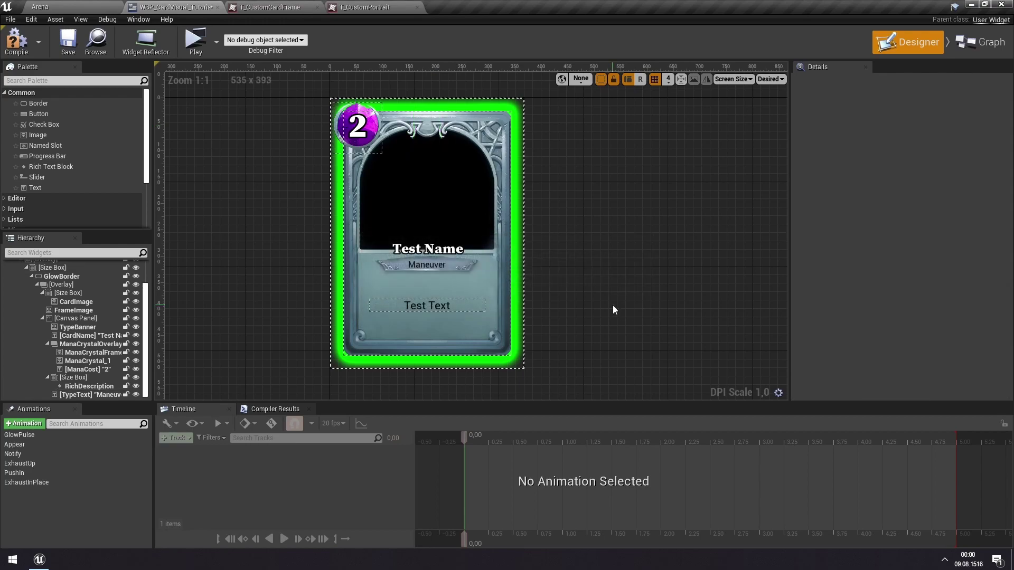
Step: Delete the purple mana crystal and its frame from behind the mana cost number
click(381, 131)
key(Delete)
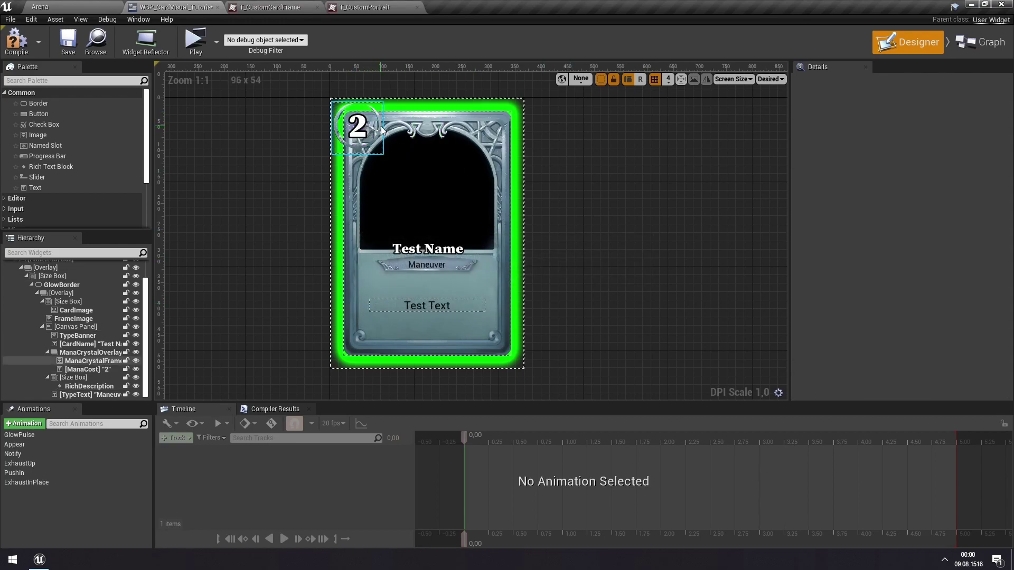
click(381, 130)
key(Delete)
click(606, 306)
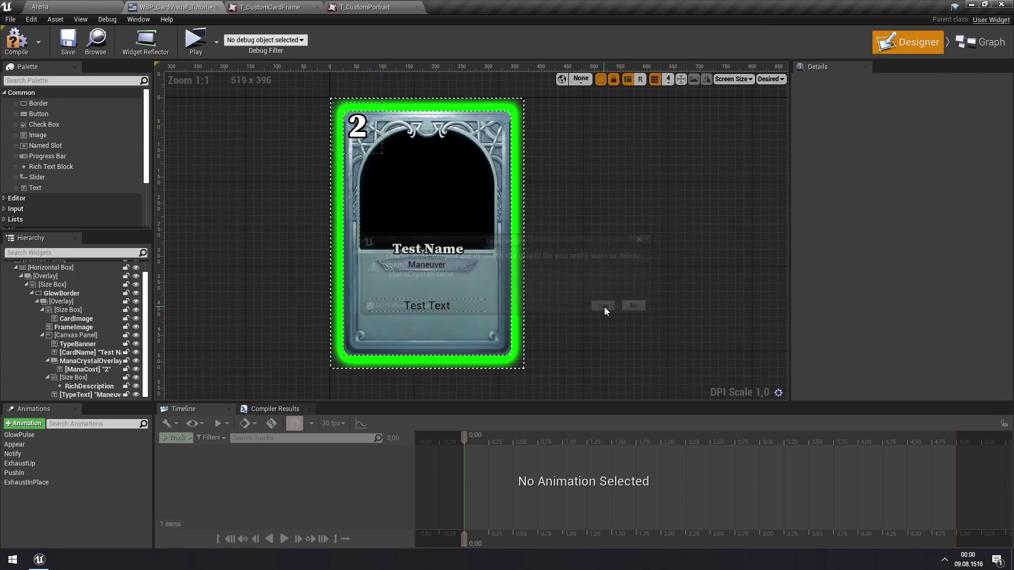
Step: Delete the TypeBanner image behind the Maneuver type text
click(468, 265)
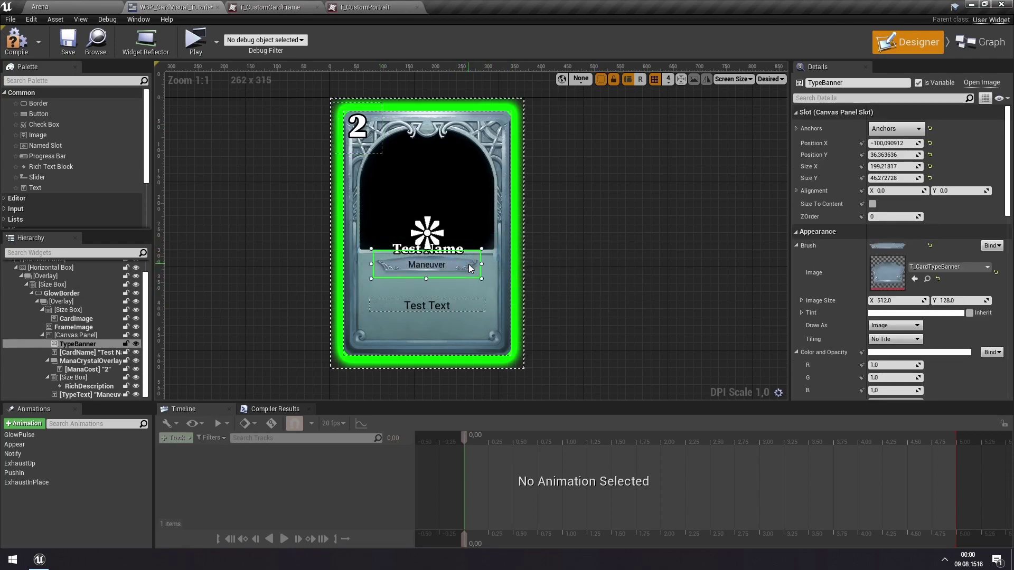
key(Delete)
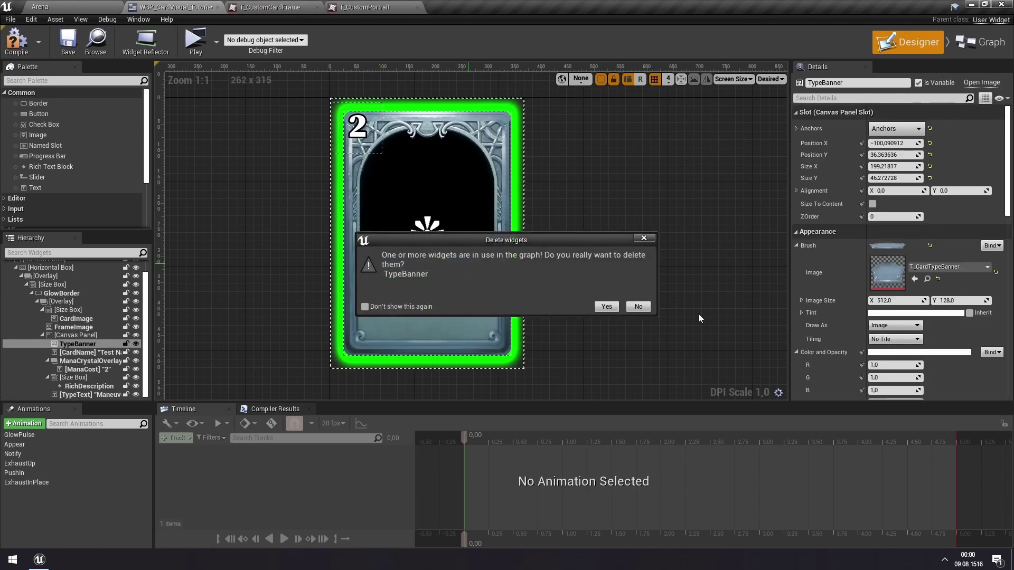
click(606, 306)
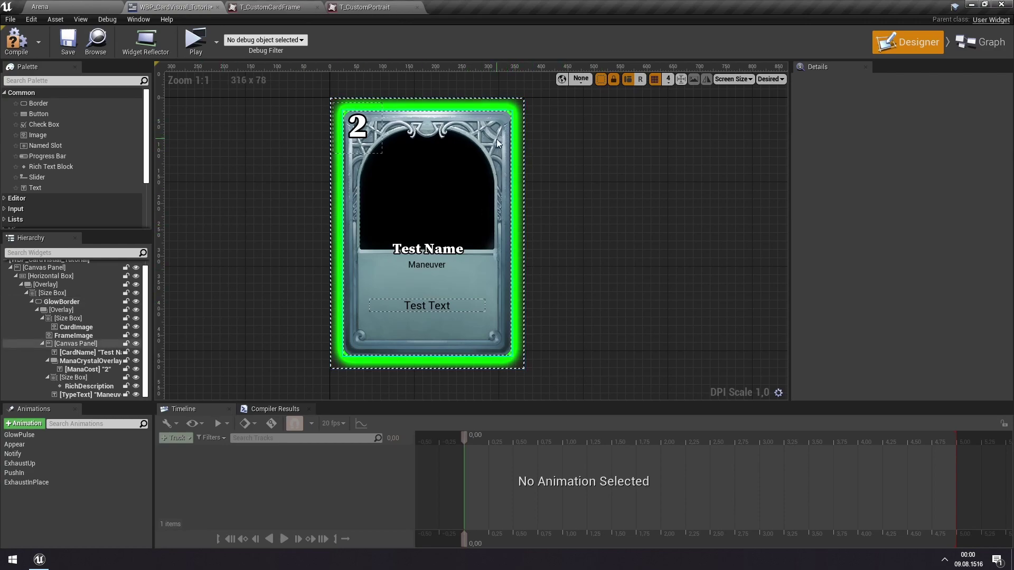
Step: Set the FrameImage brush image to the T_CustomCardFrame texture
click(96, 337)
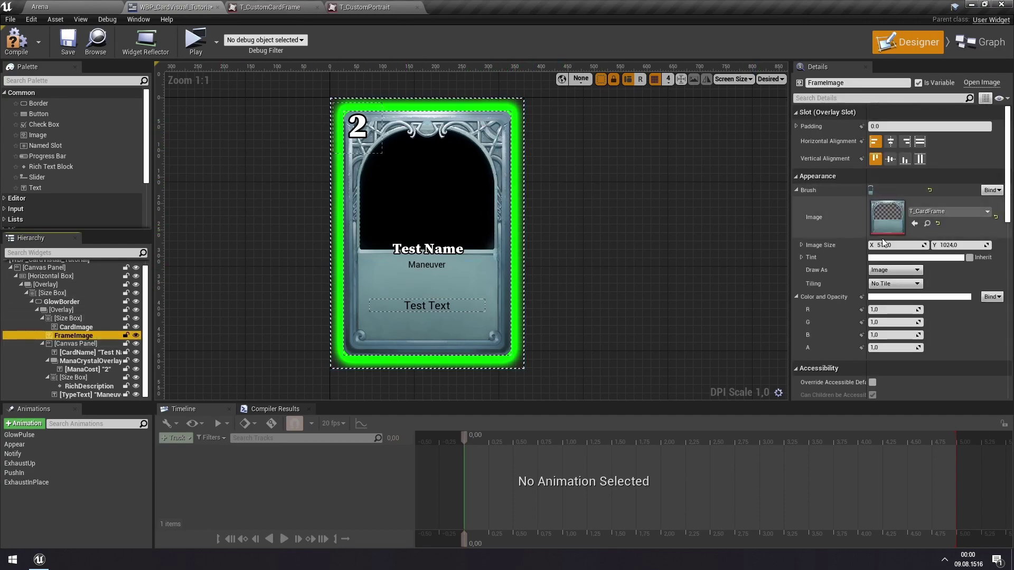
click(951, 214)
text(cust)
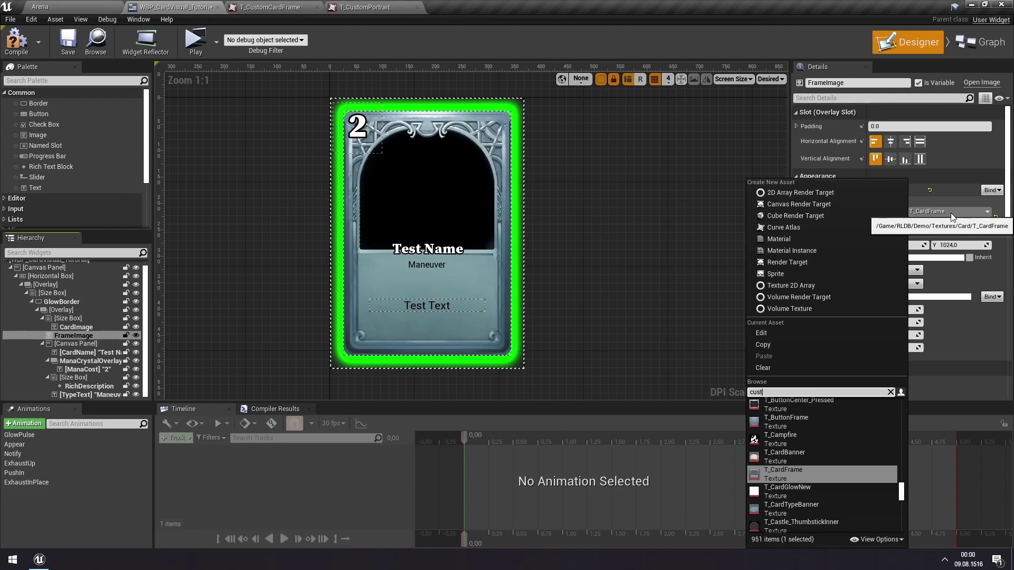
click(797, 492)
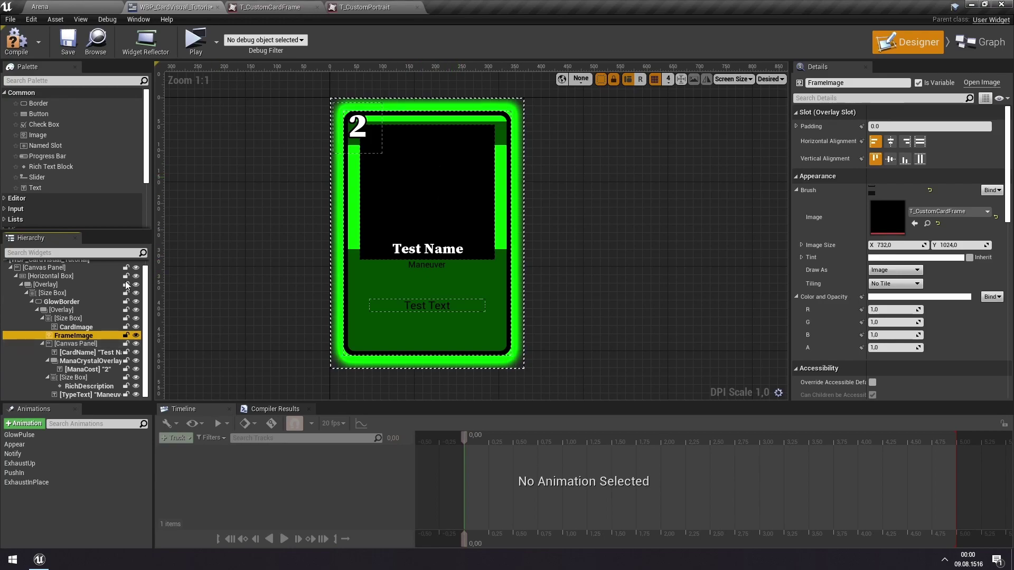
Step: Set the CardImage brush image to the T_CustomPortrait texture
click(99, 326)
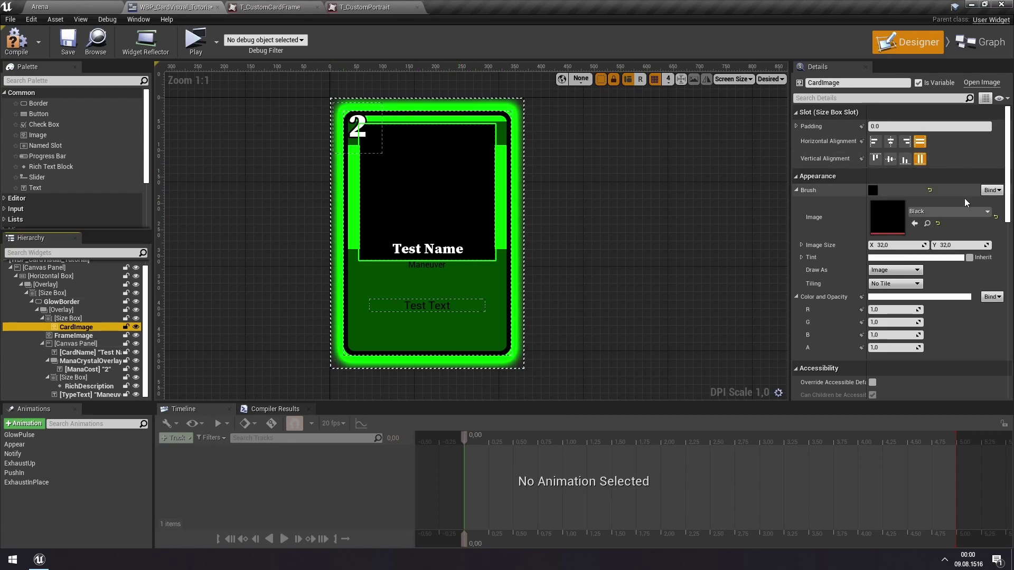
click(946, 211)
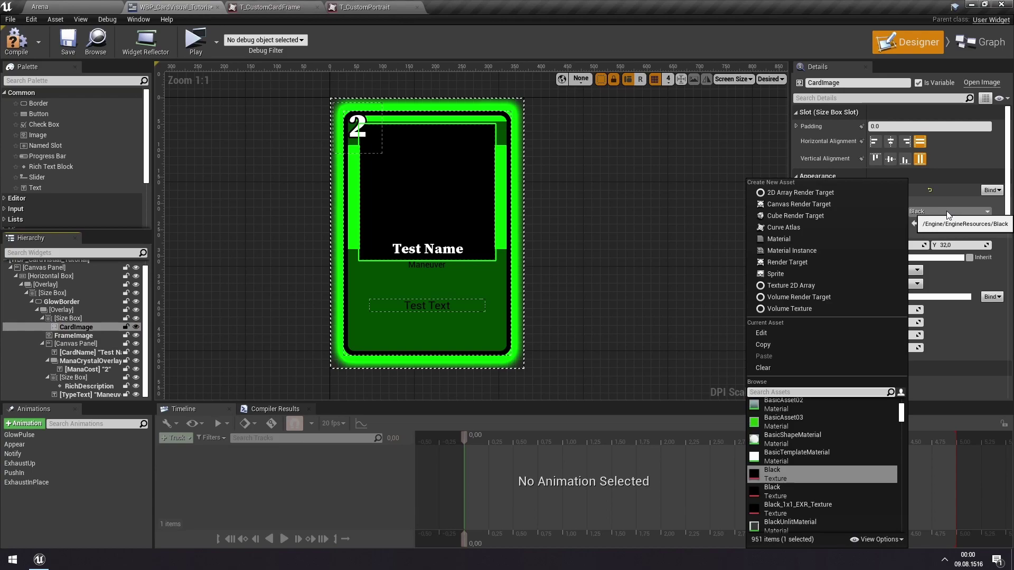
text(custo)
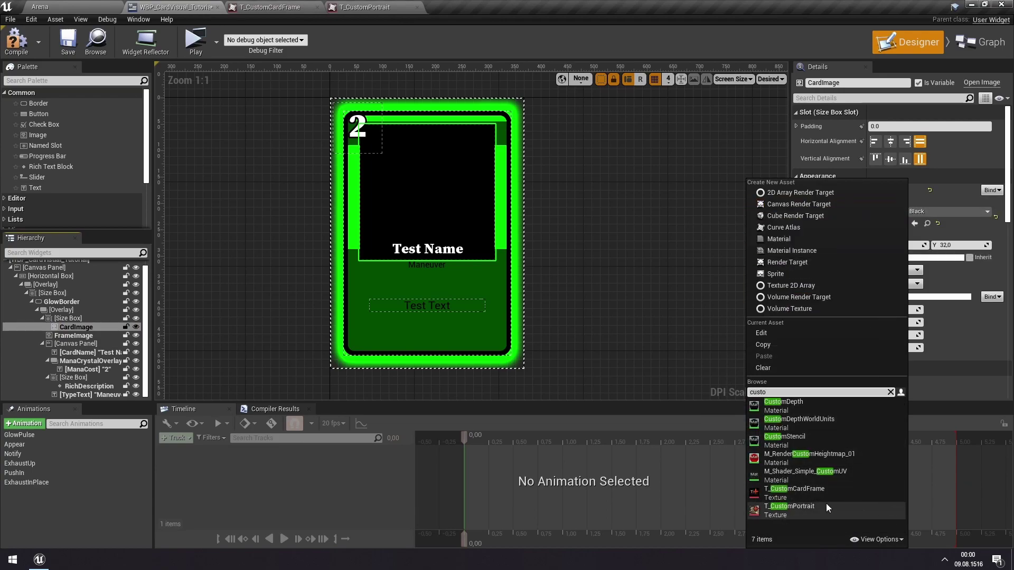
click(812, 506)
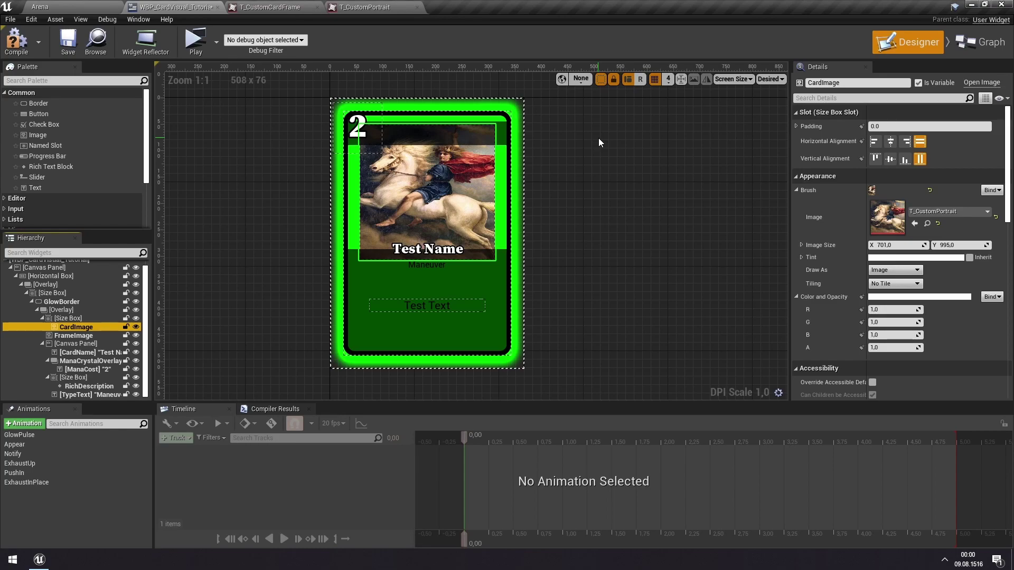
Step: Set the size box around CardImage to fill the card both horizontally and vertically
scroll(598, 138, up, 1)
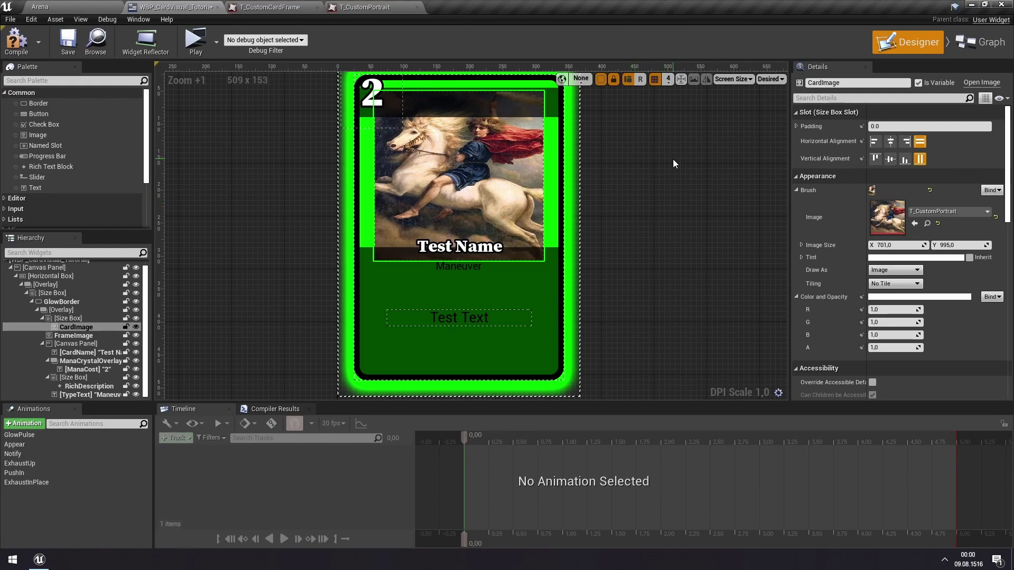
right_drag(634, 166, 581, 181)
click(581, 181)
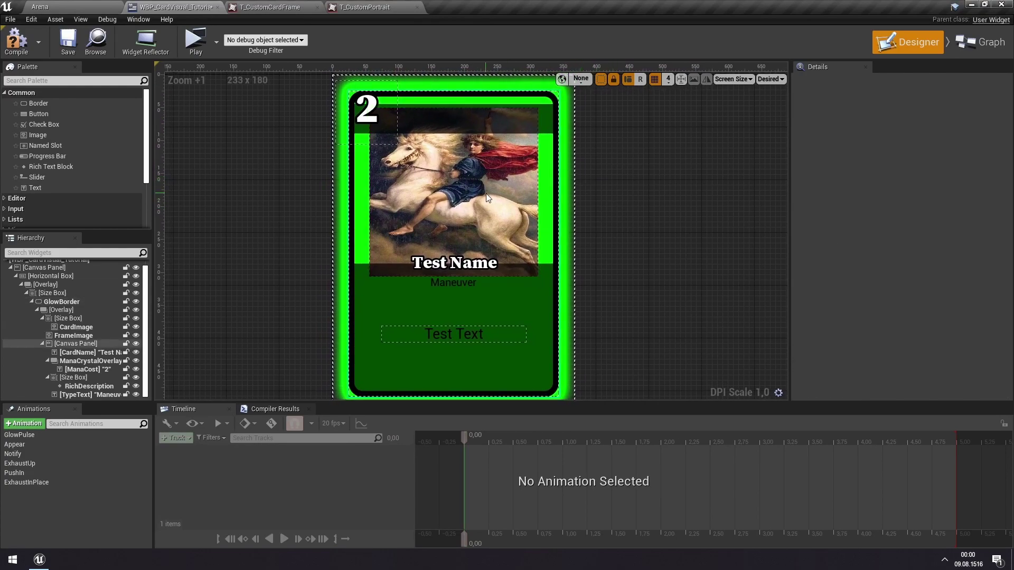
click(84, 324)
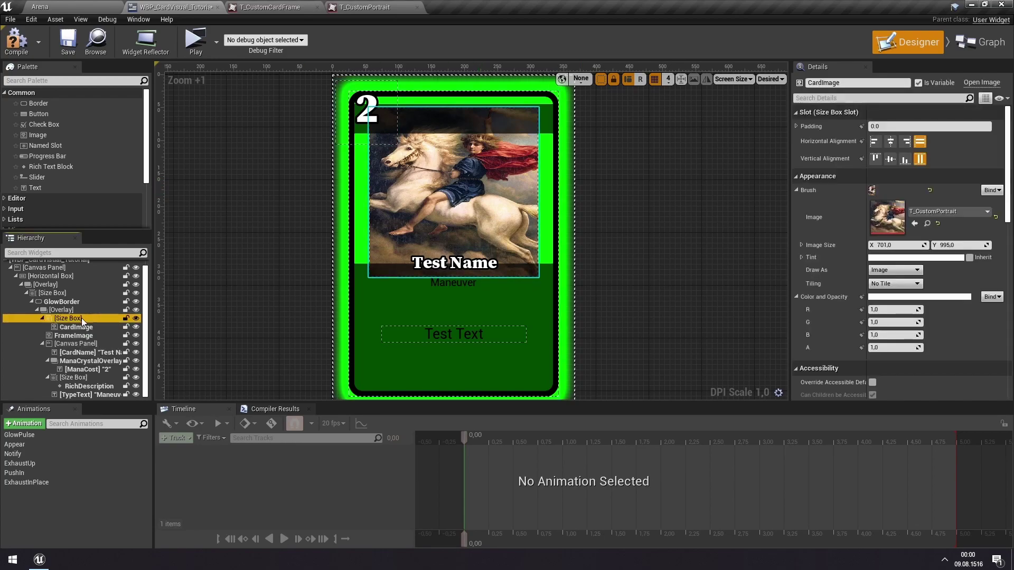
click(82, 317)
click(919, 141)
click(920, 159)
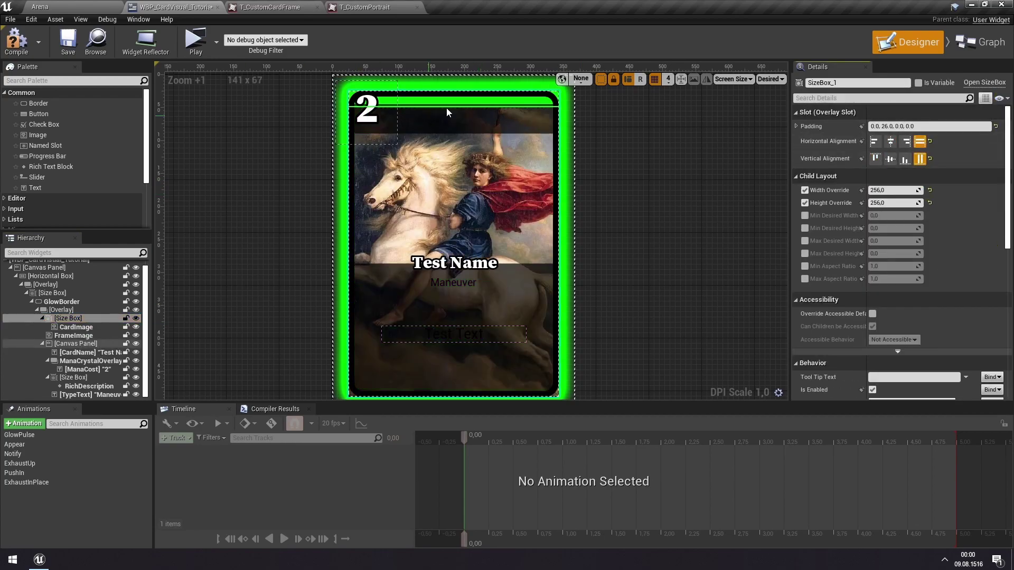
Step: Set the portrait size box's padding to 8 on all sides so it fits inside the custom frame
click(918, 127)
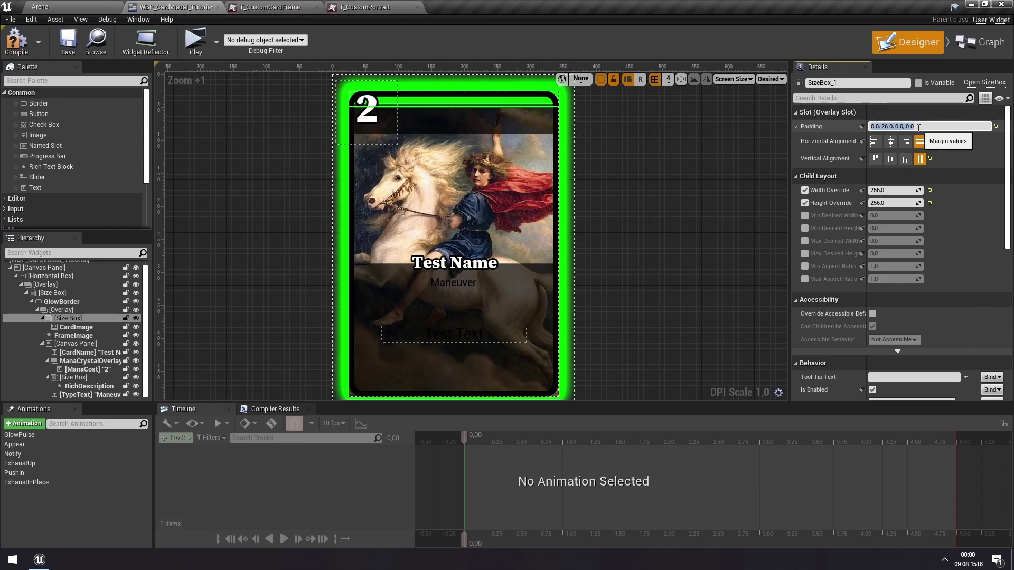
text(0)
key(Return)
scroll(536, 154, up, 8)
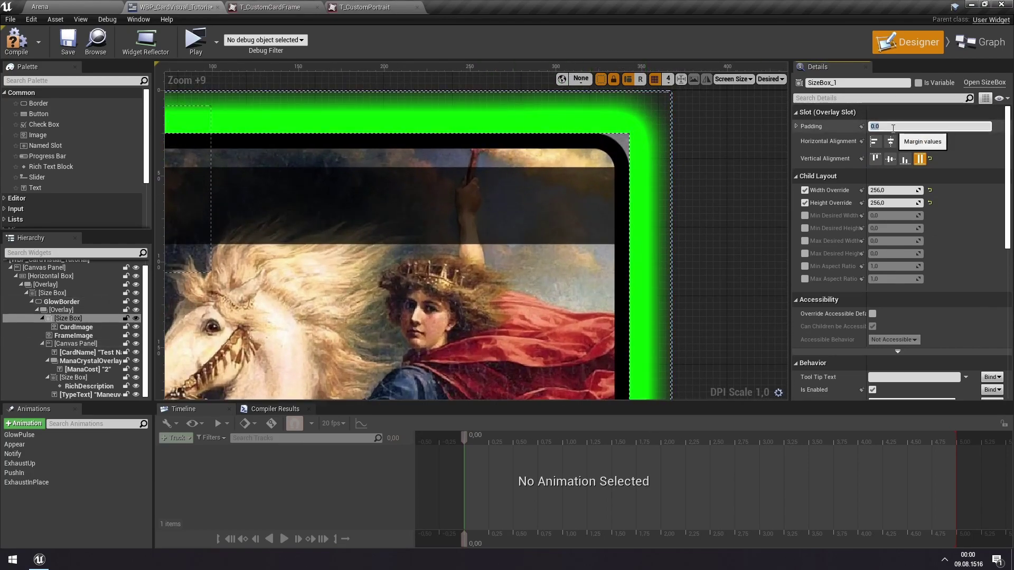
text(8)
key(Return)
scroll(516, 219, down, 7)
scroll(425, 264, down, 3)
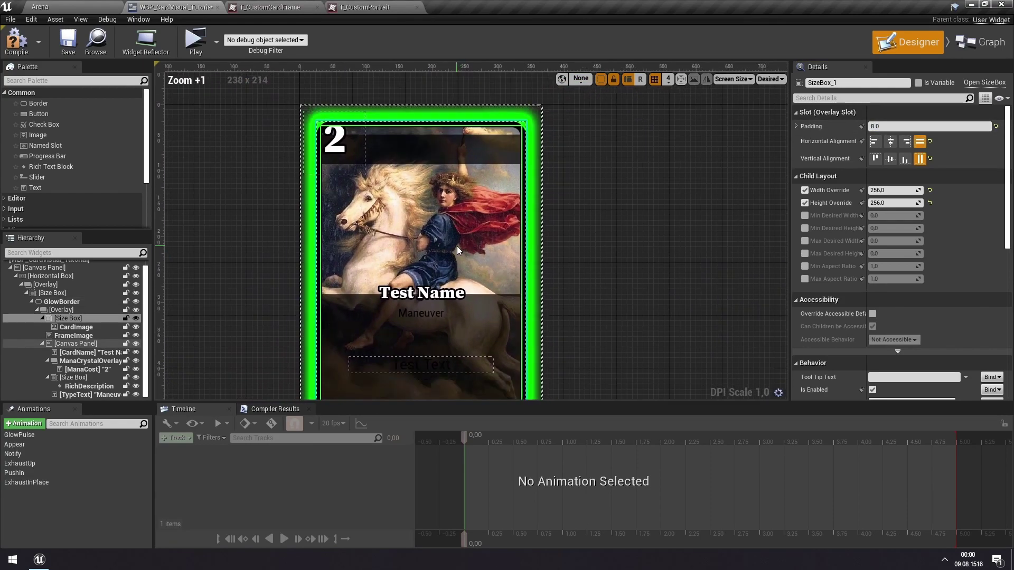
Step: Change the CardName font to Font_SourceSansPro_Bold and move the name into the dark band along the card's upper edge
scroll(430, 295, up, 2)
click(431, 296)
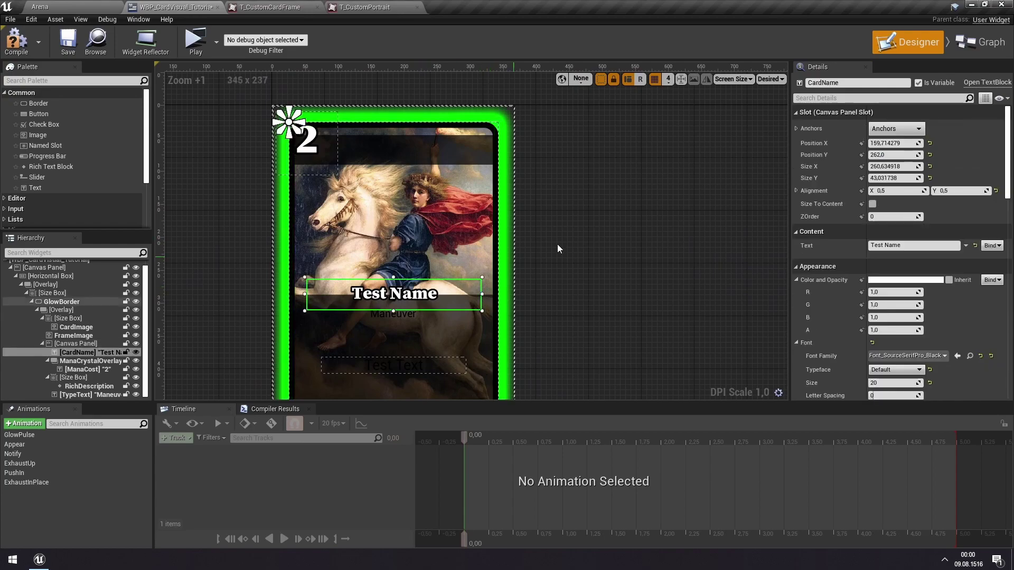
click(913, 355)
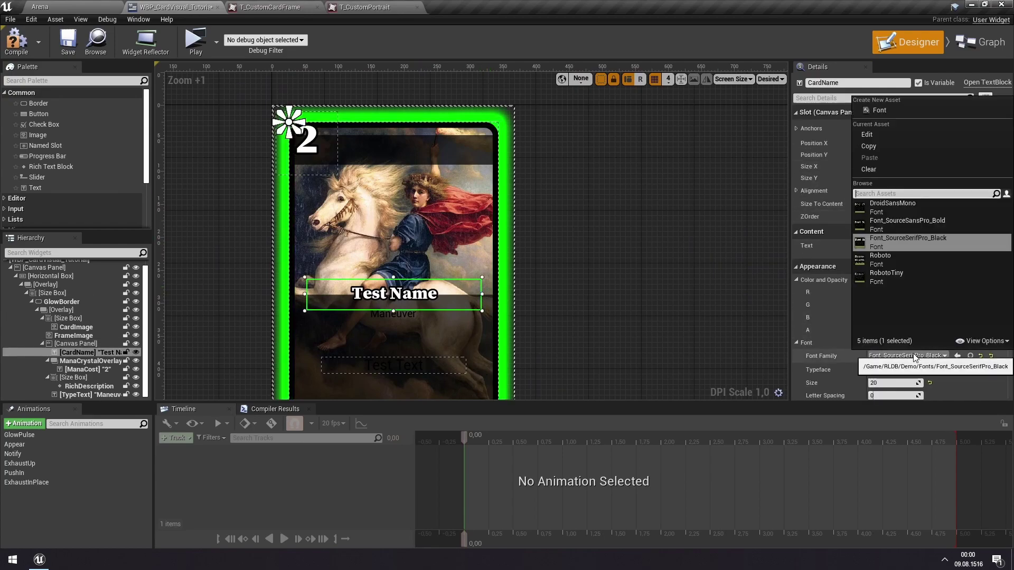
click(957, 224)
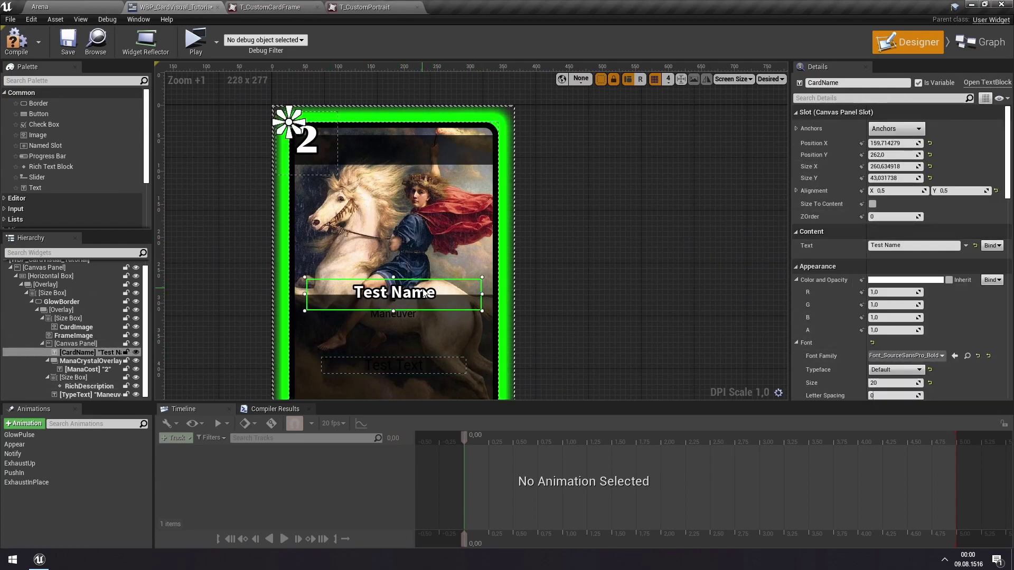
drag(409, 298, 414, 152)
key(Down)
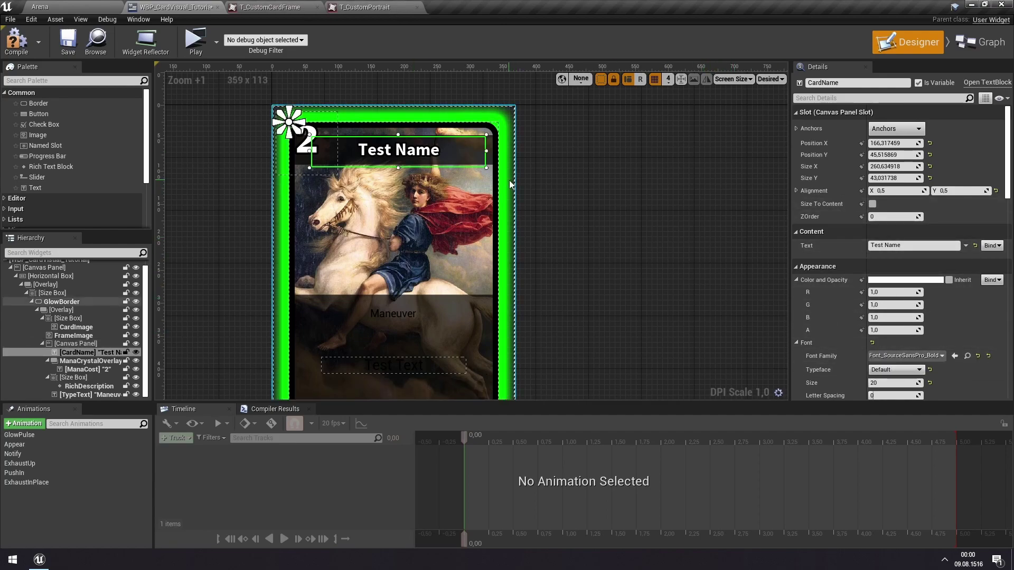
Step: Change the ManaCost font to Font_SourceSansPro_Bold at size 36 and lower its overlay until the number is level with the card name
click(317, 133)
click(921, 301)
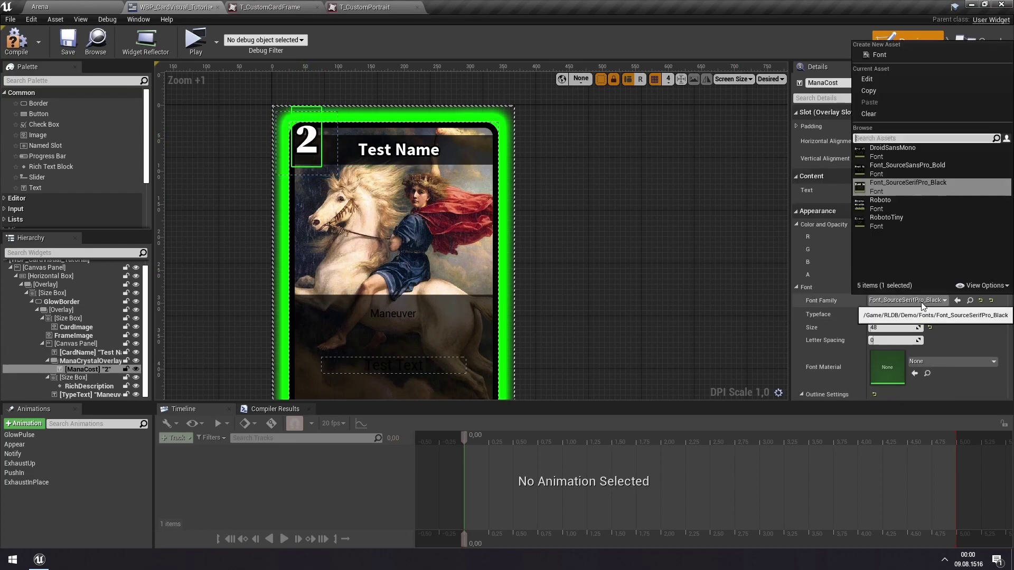
click(942, 168)
click(889, 328)
text(36)
drag(318, 124, 315, 137)
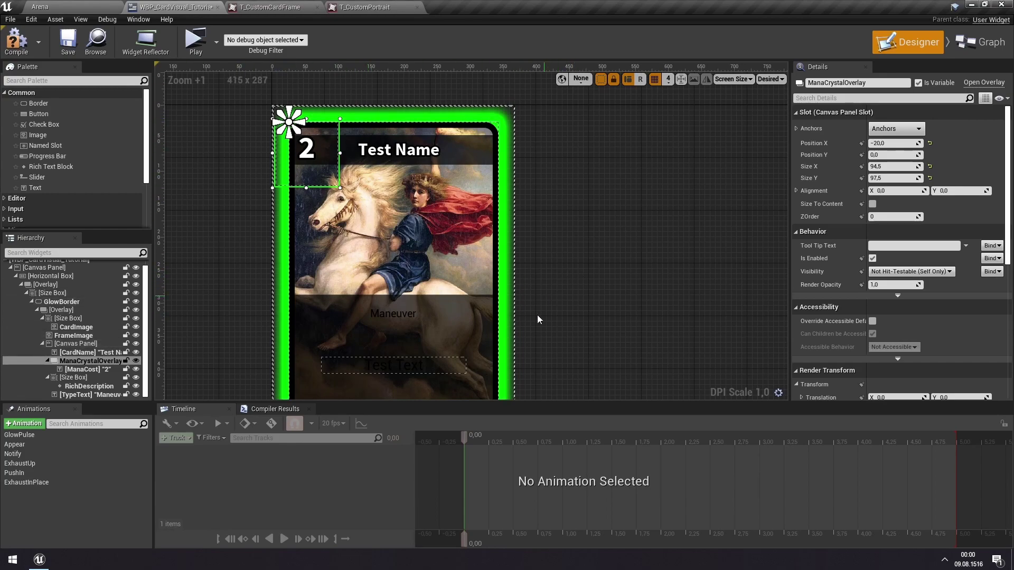
Step: Make the Maneuver type text white and move it up to about X 96, Y 268, near the lower dark area's upper edge
click(398, 315)
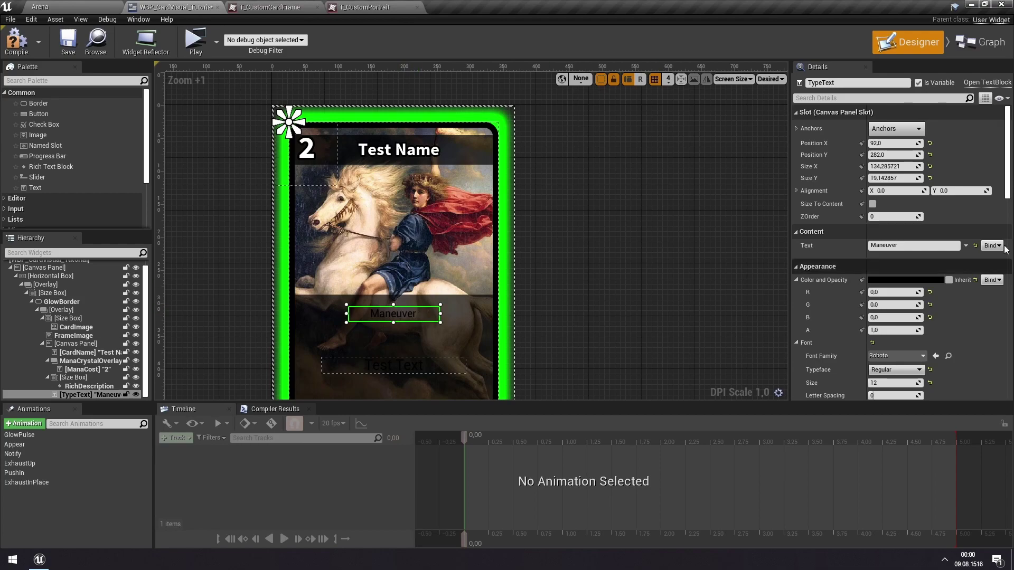
click(922, 280)
drag(847, 389, 850, 268)
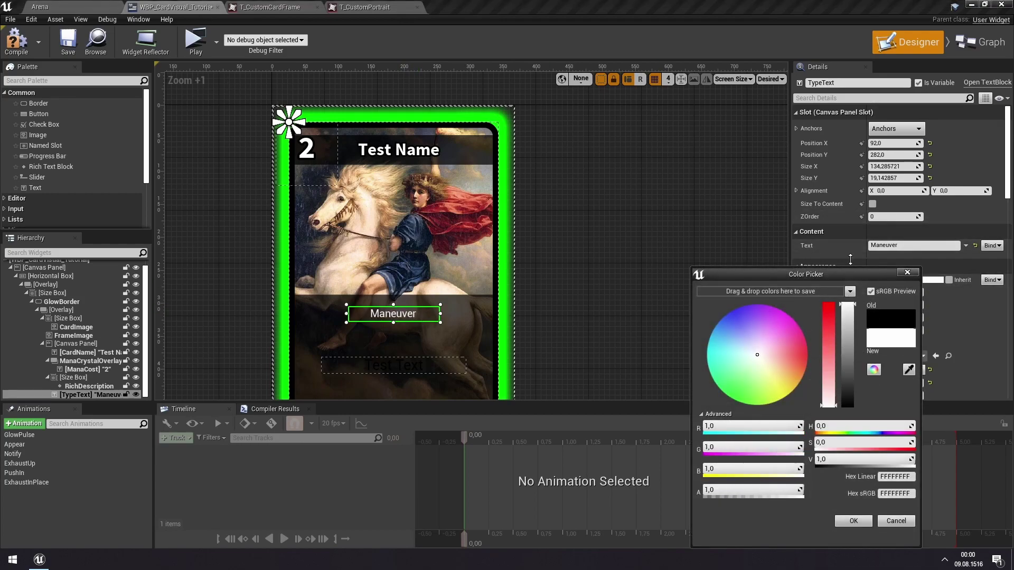
click(861, 524)
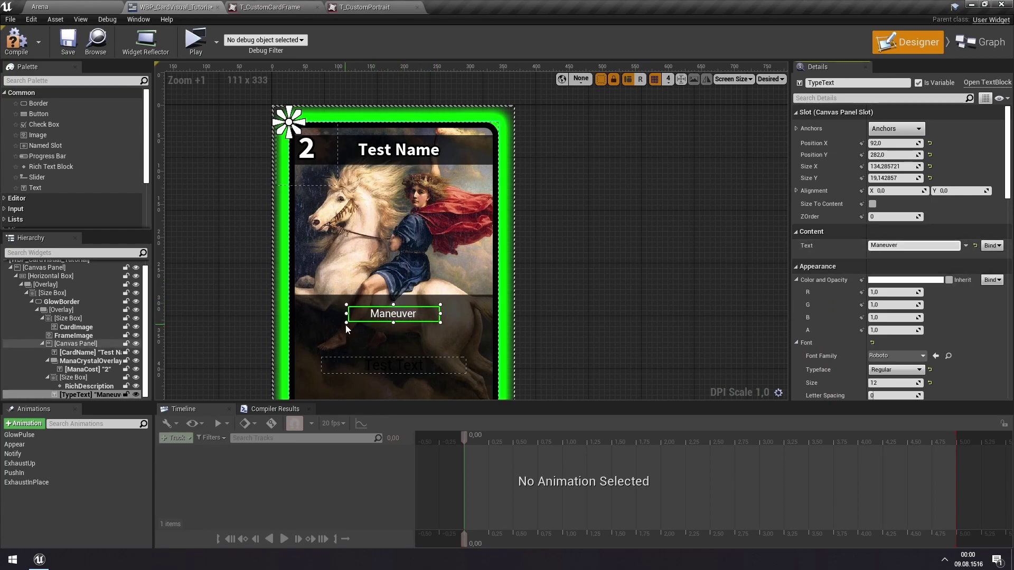
drag(402, 313, 404, 305)
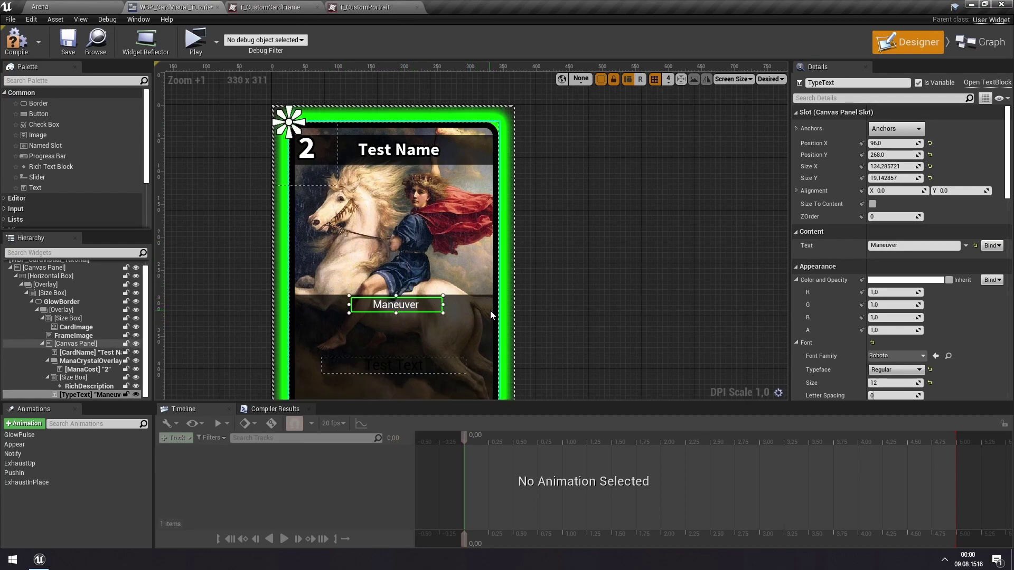
Step: Examine the text style set assigned to the RichDescription text on the card
scroll(490, 310, down, 2)
scroll(502, 288, up, 2)
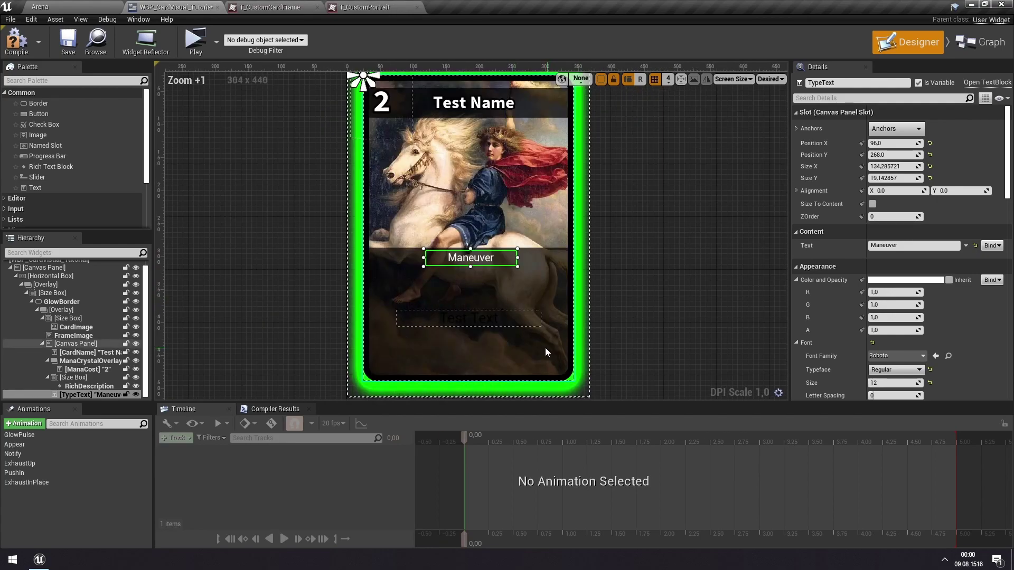
click(470, 320)
right_drag(627, 280, 568, 294)
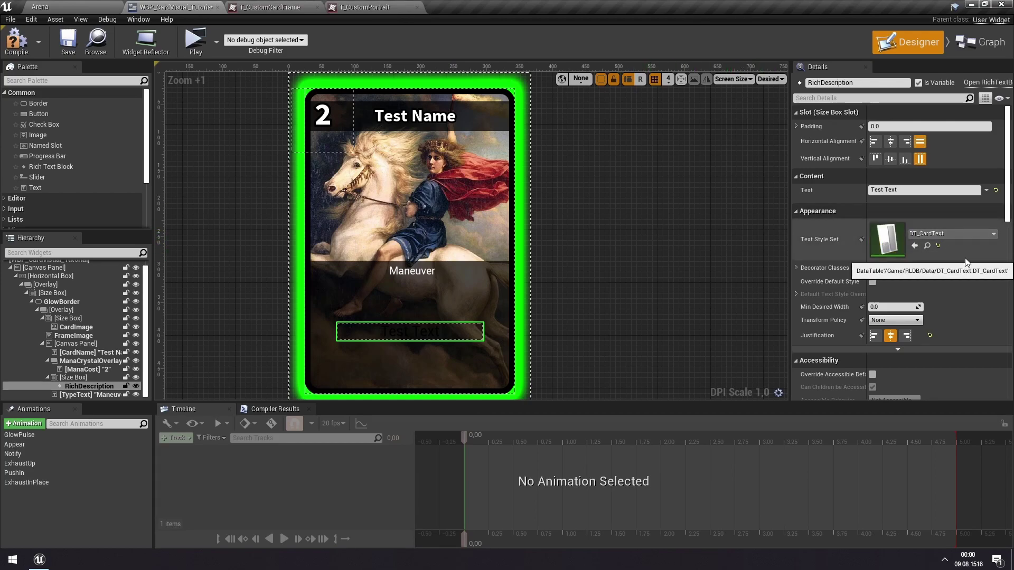
Step: Compile the widget blueprint and go to the node behind the first compile error in the Event Graph
click(6, 44)
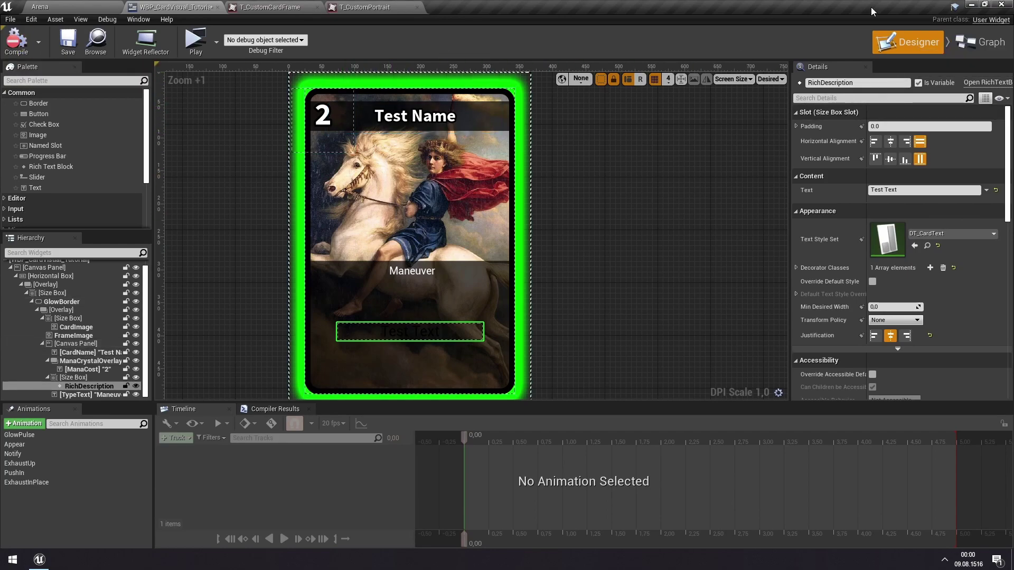
click(985, 50)
click(5, 64)
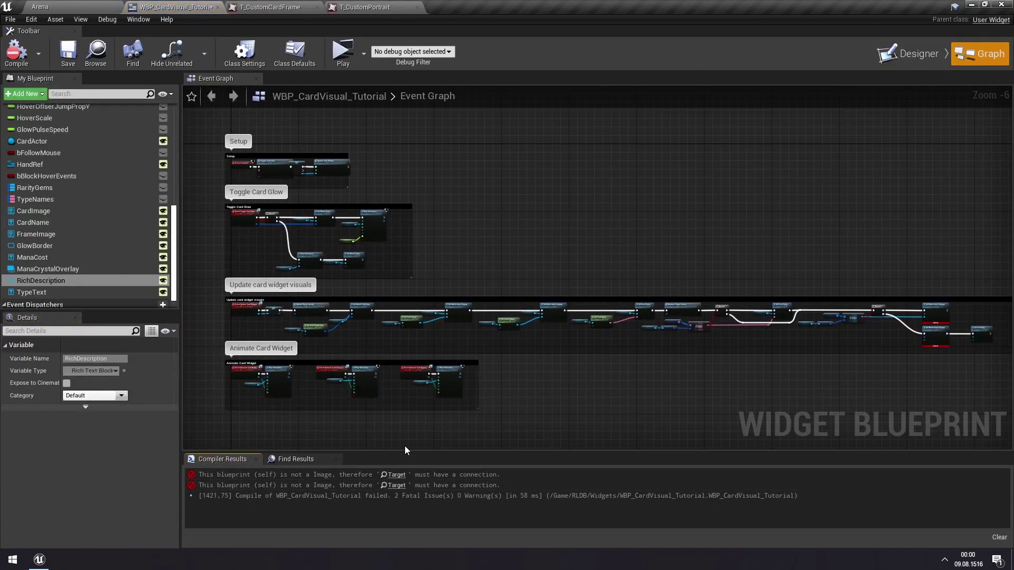
click(395, 475)
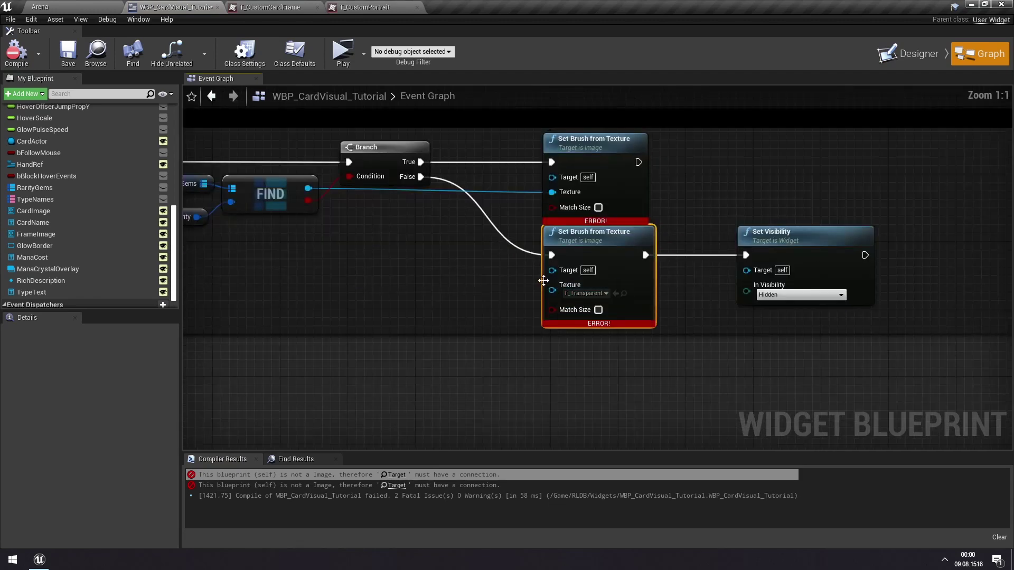
Step: Delete the rarity gem nodes at the end of the card visuals update chain, from the Rarity Gems lookup through Set Visibility
right_drag(445, 249, 556, 264)
click(557, 265)
right_drag(339, 148, 407, 152)
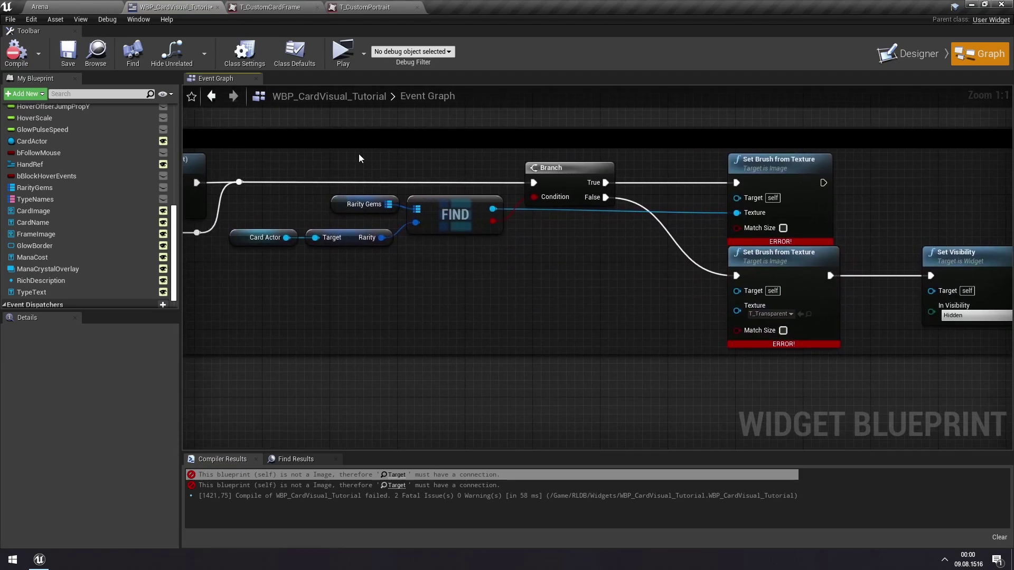
scroll(310, 160, down, 2)
mouse_move(285, 166)
mouse_down()
mouse_move(781, 338)
mouse_move(819, 340)
mouse_up()
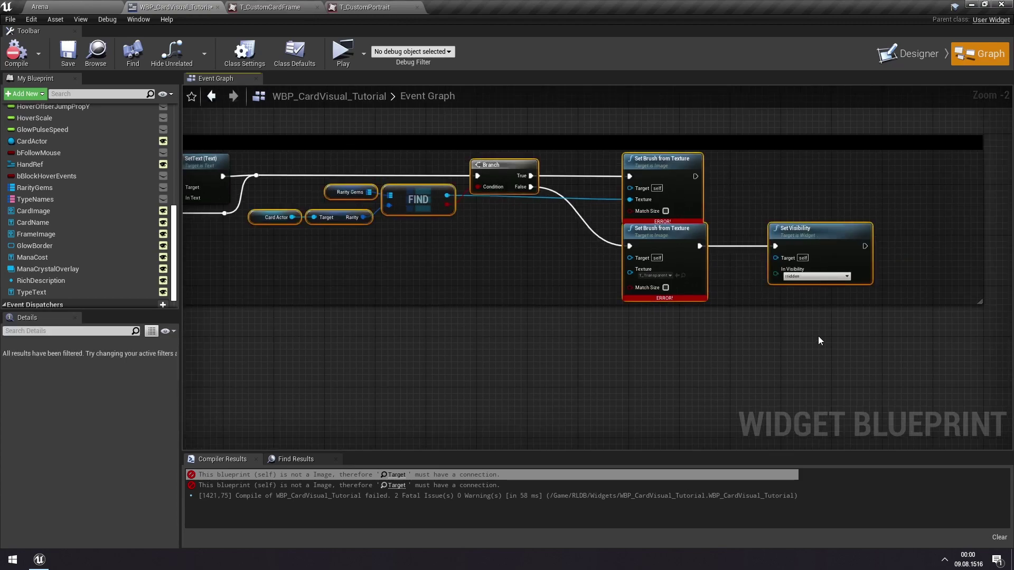
key(Delete)
Step: Delete the leftover reroute nodes around the Type Text SetText node and recompile the widget blueprint
right_drag(354, 243, 775, 245)
scroll(774, 244, up, 1)
drag(695, 150, 664, 189)
key(Delete)
drag(650, 241, 625, 226)
drag(457, 212, 457, 211)
key(Delete)
click(17, 52)
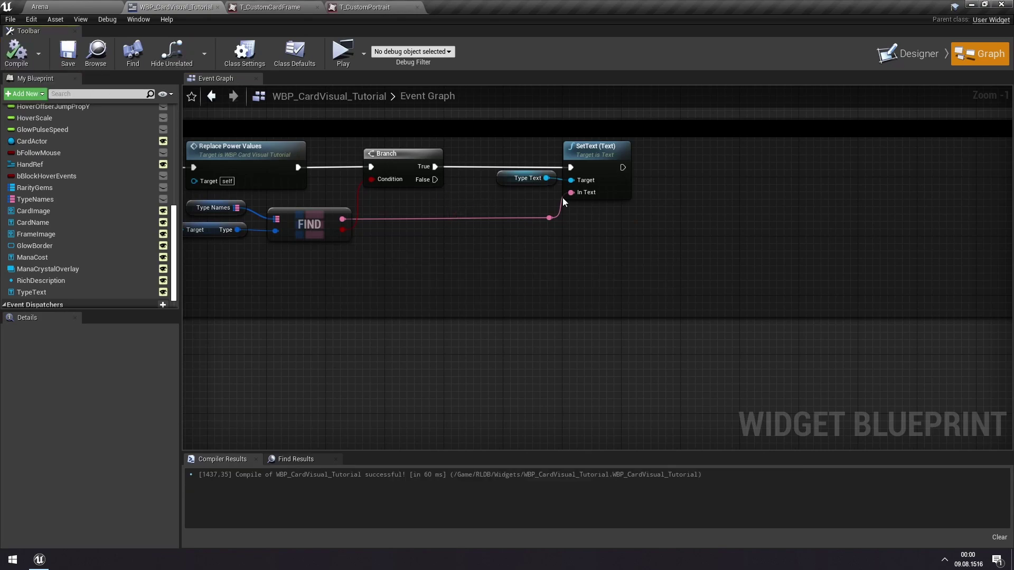
Step: Return to the widget's Designer, open RichDescription's DT_CardText style table and examine its Default, b and t rows
scroll(593, 194, down, 3)
right_drag(425, 263, 594, 338)
click(921, 56)
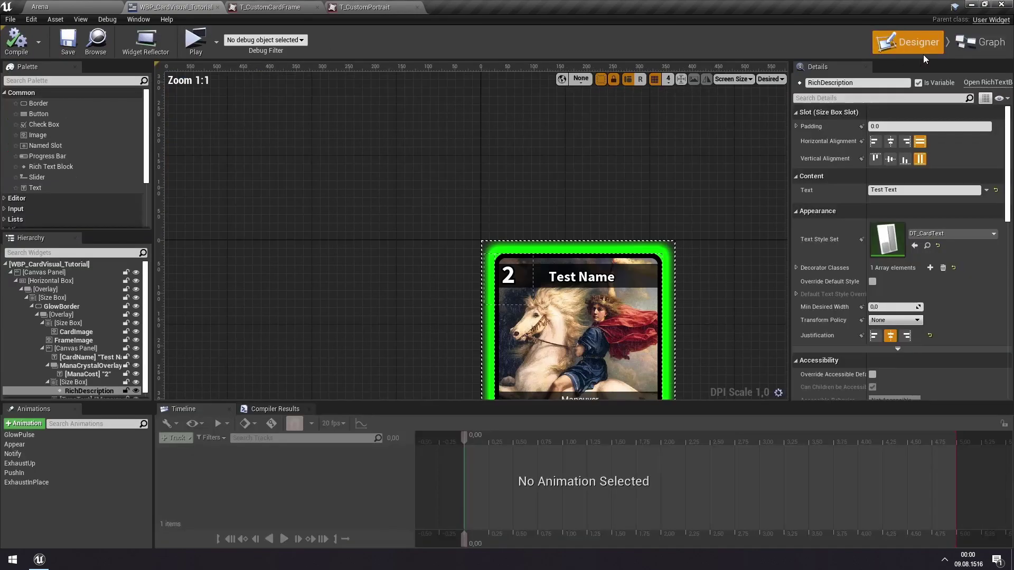
right_drag(725, 297, 611, 142)
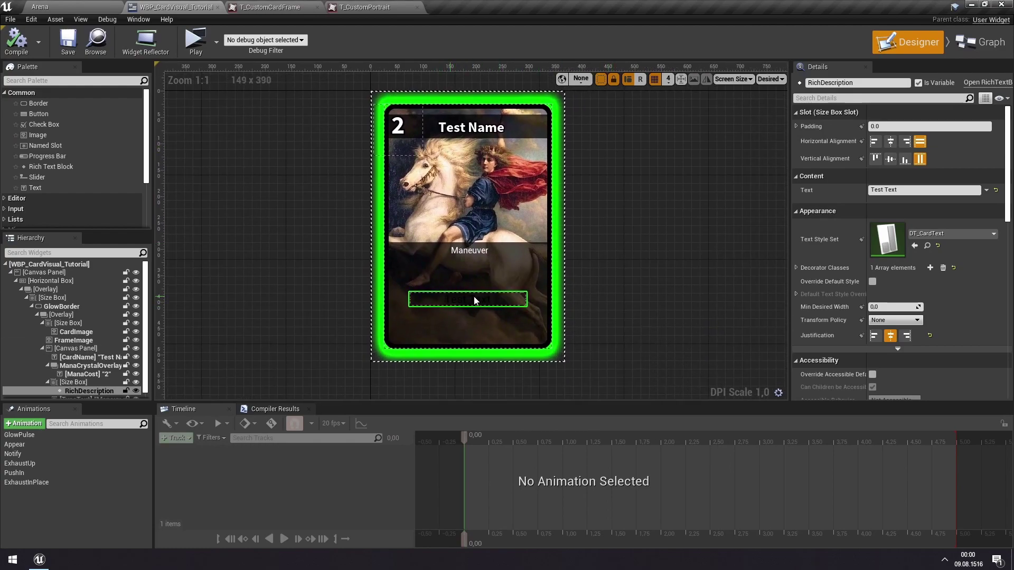
right_drag(721, 215, 692, 233)
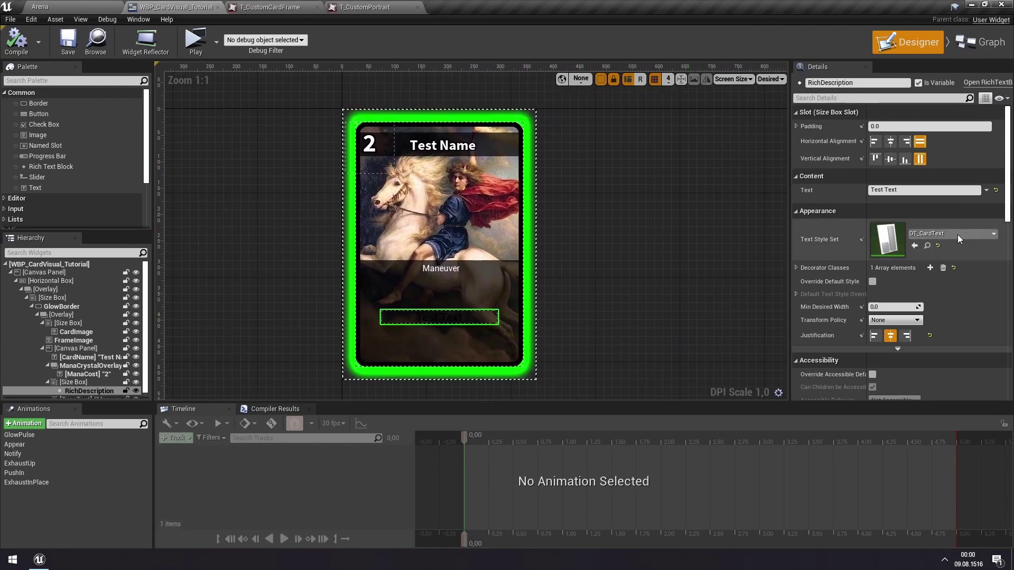
click(926, 246)
double_click(519, 448)
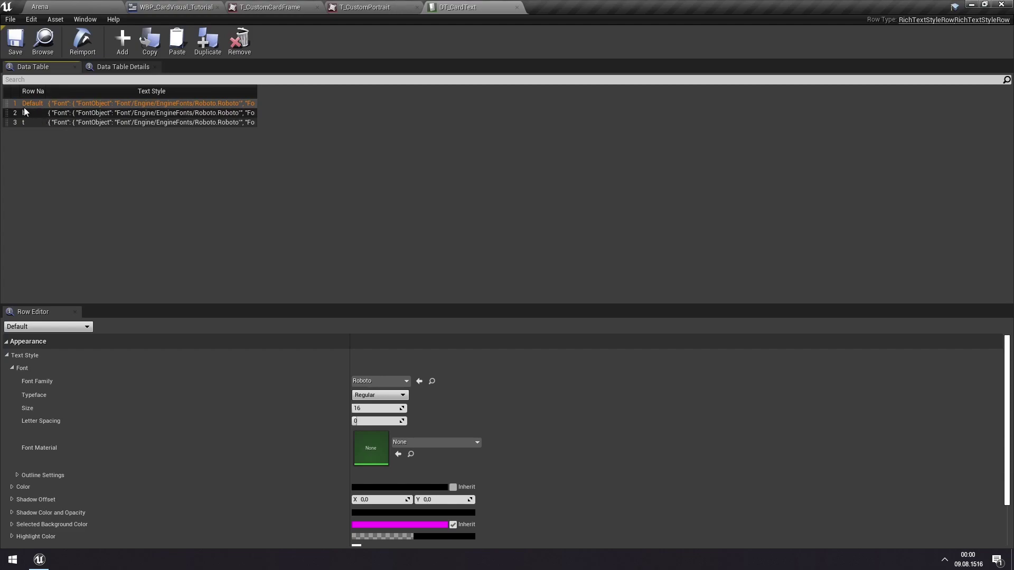
click(37, 115)
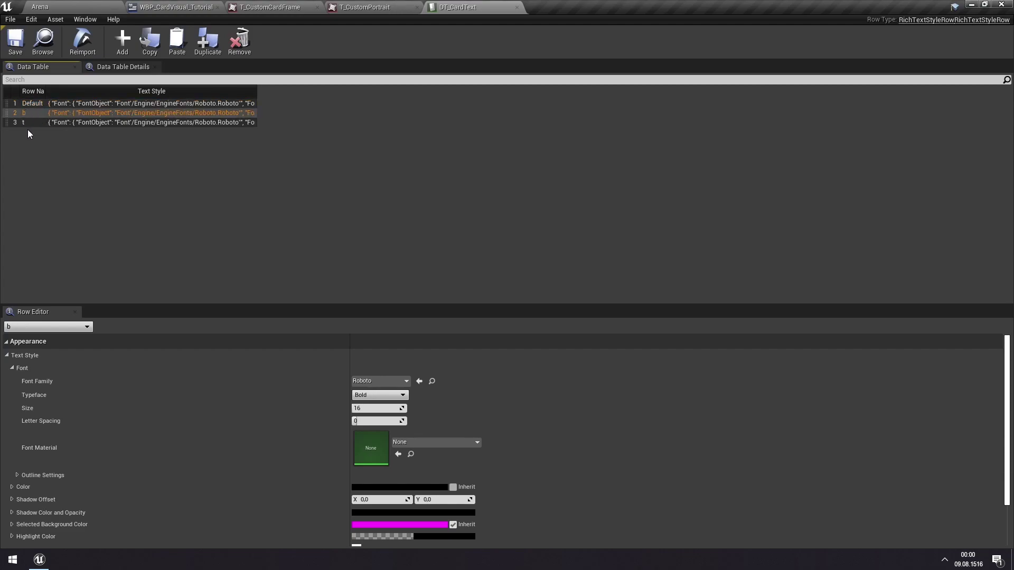
click(28, 122)
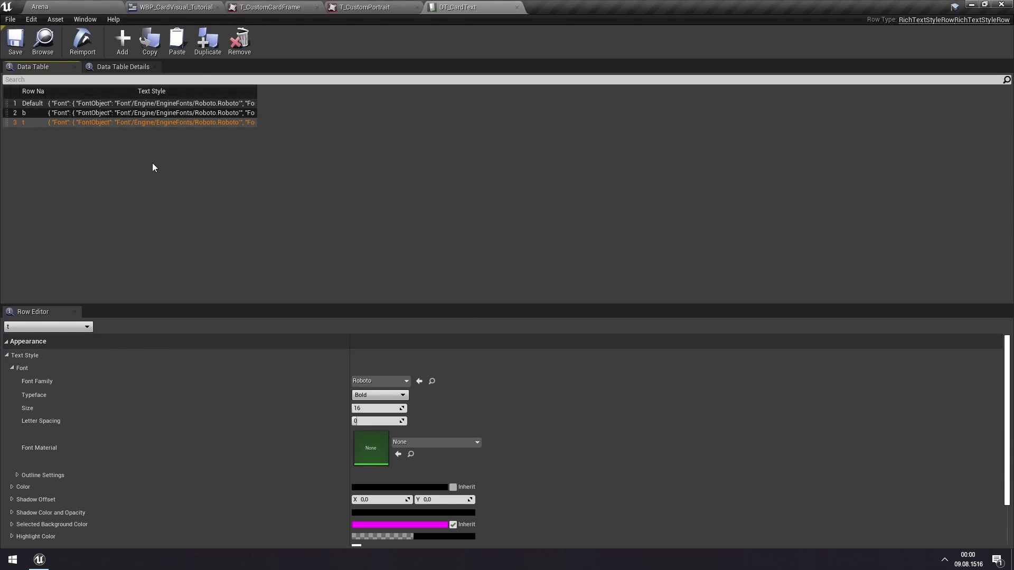
Step: Set the t row's text Color to white in DT_CardText and copy that color to the b and Default rows
click(413, 487)
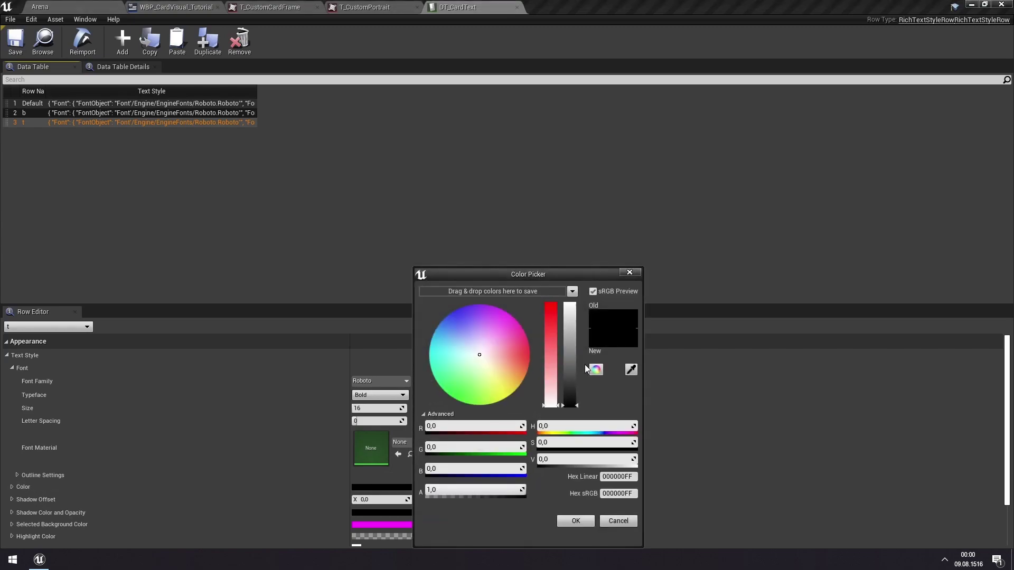
click(576, 522)
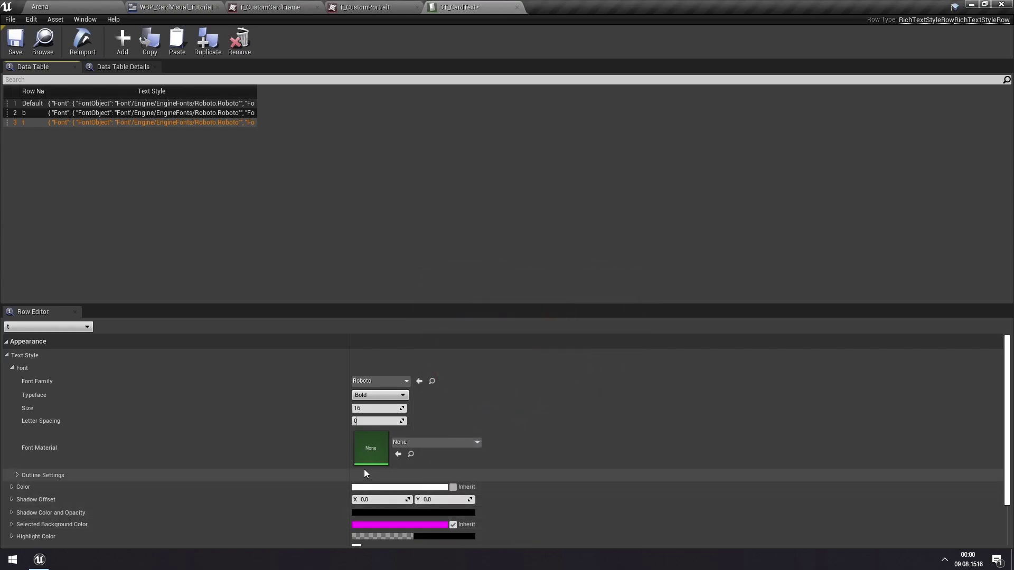
right_click(132, 488)
click(156, 473)
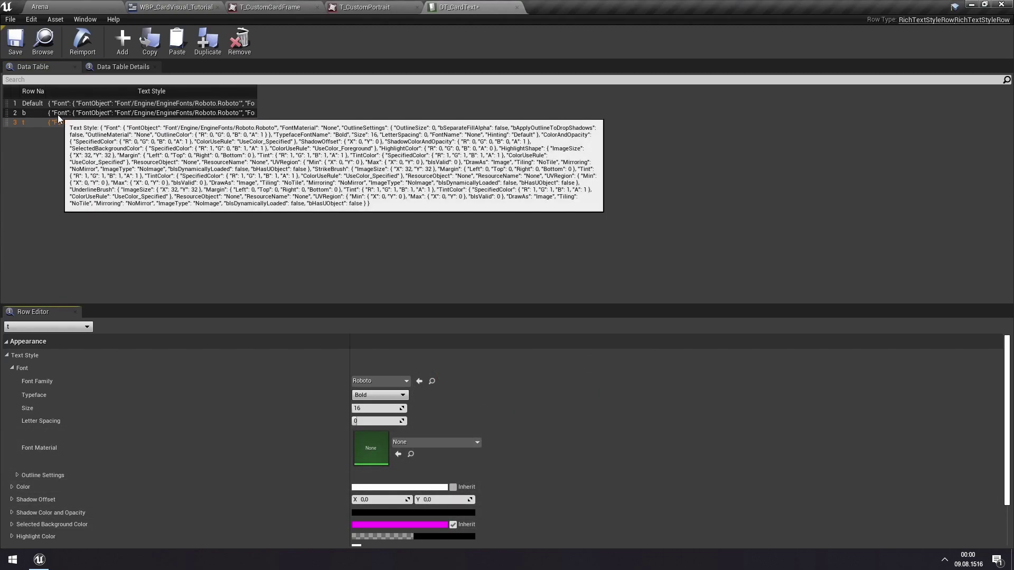
click(50, 112)
right_click(191, 490)
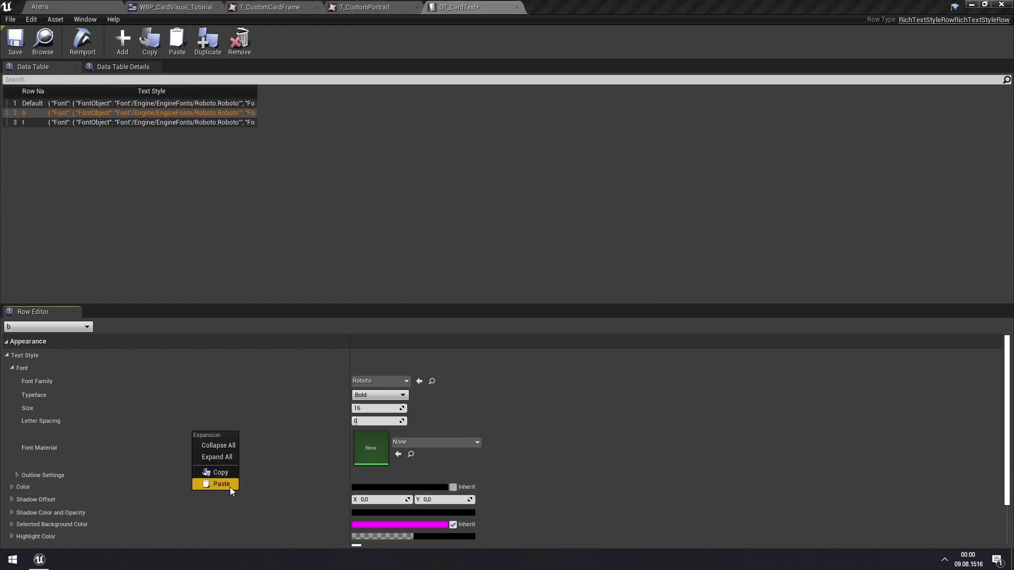
click(222, 484)
click(49, 103)
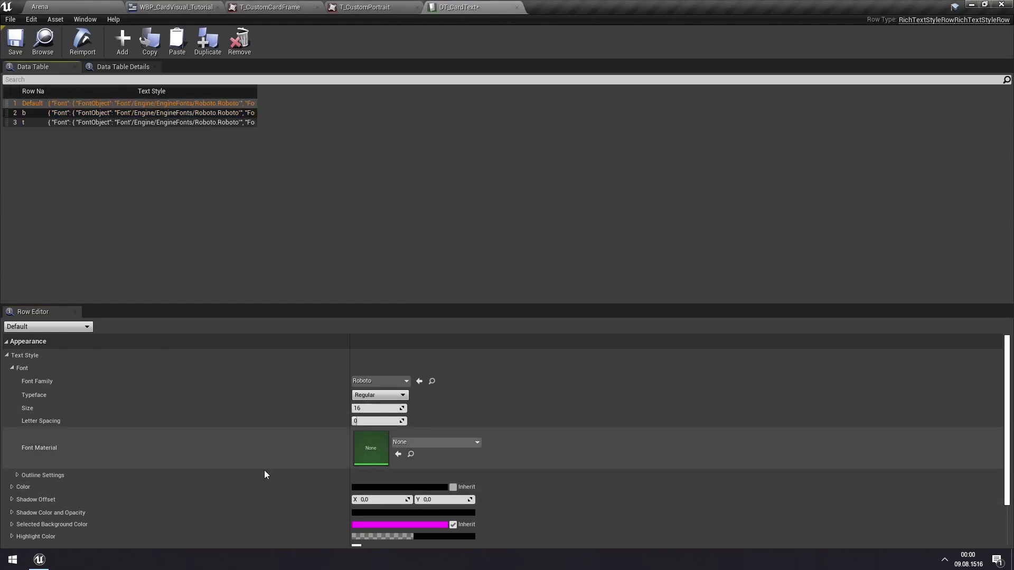
right_click(191, 490)
click(218, 484)
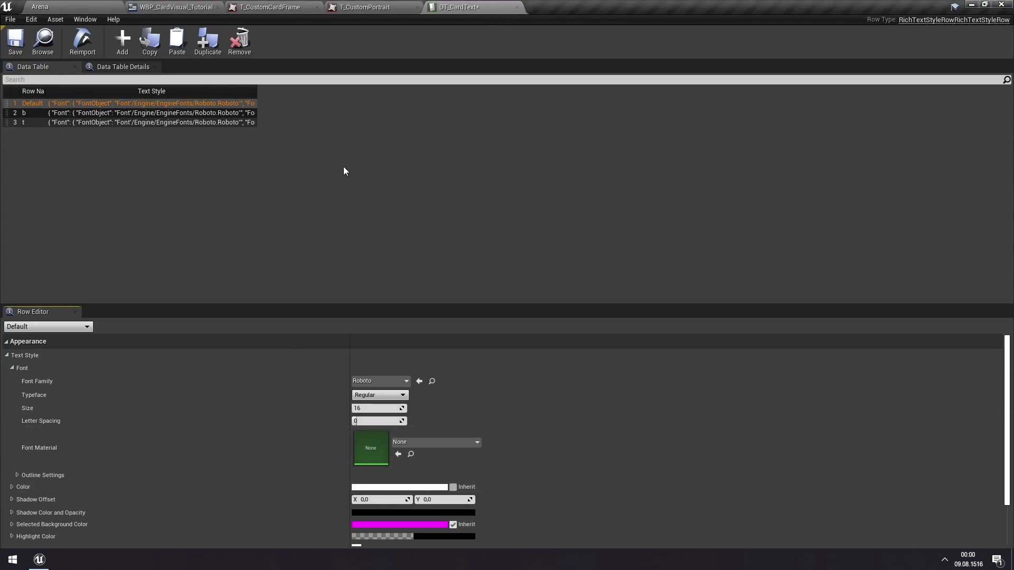
Step: Undo the text color changes in DT_CardText and save the table
key(ctrl+z)
key(ctrl+z)
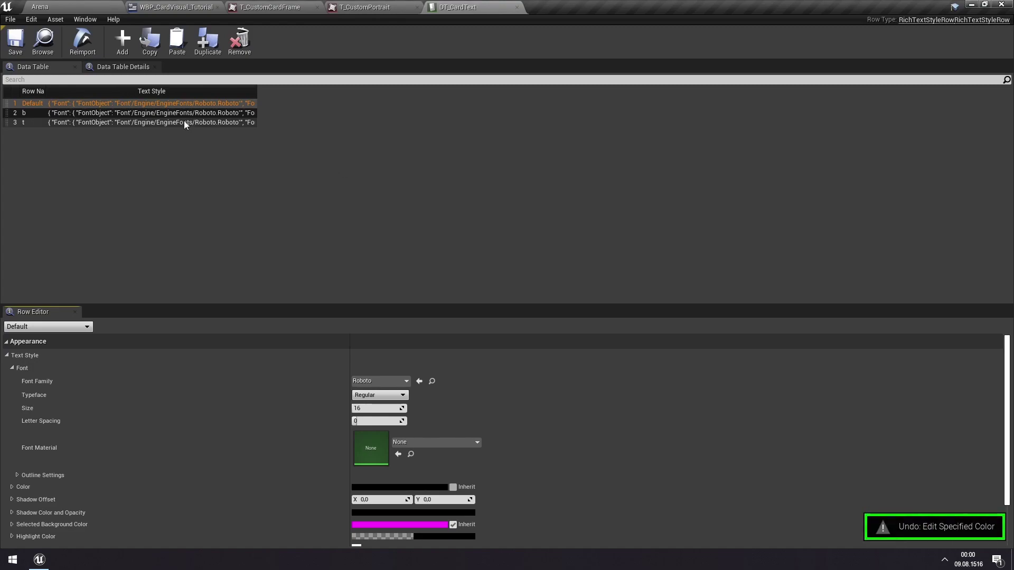
click(105, 122)
click(14, 47)
Step: Duplicate the DT_CardText data table in the Data folder and name the copy DT_CardText_Tutorial
click(48, 7)
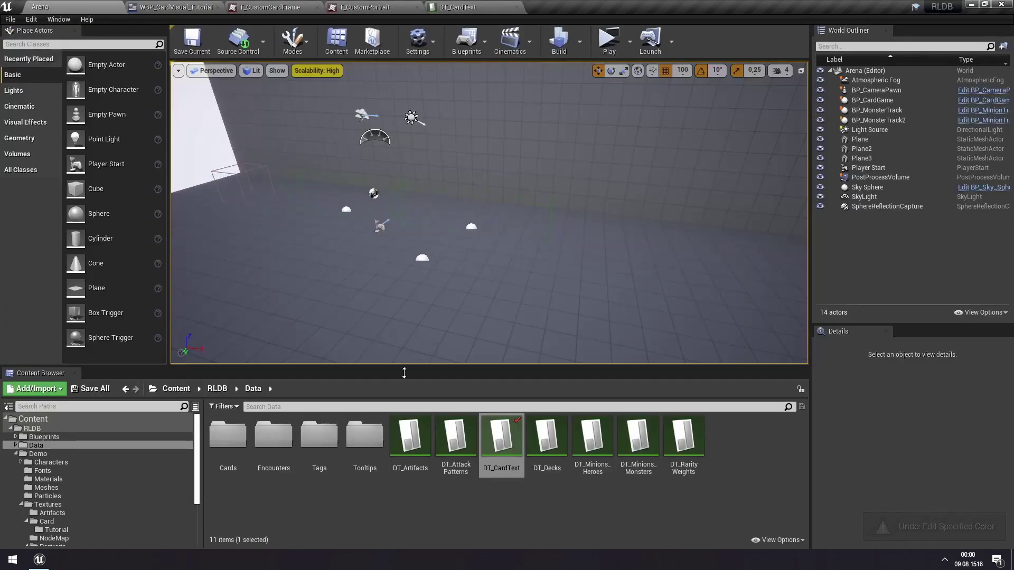
right_click(505, 434)
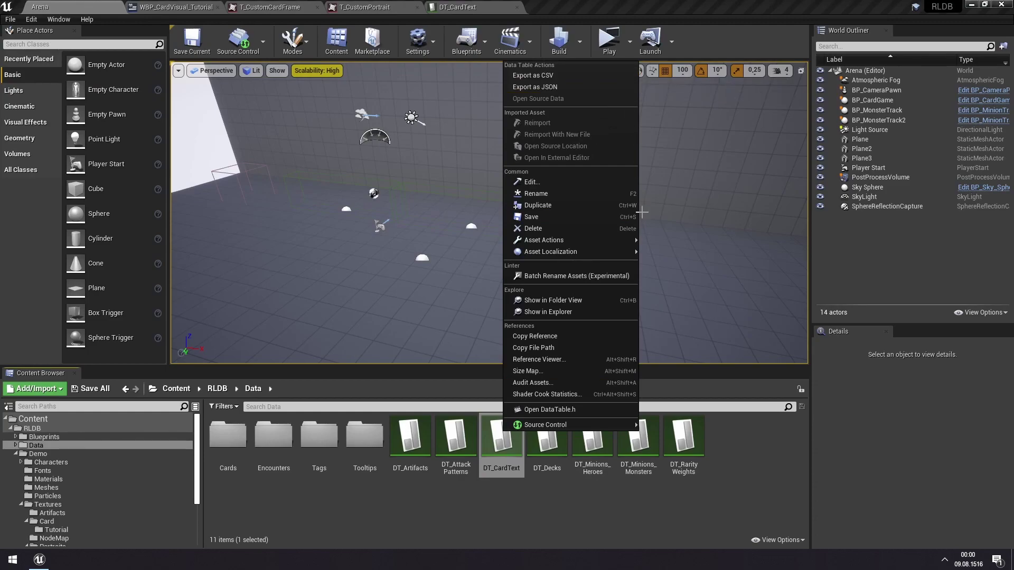
click(561, 206)
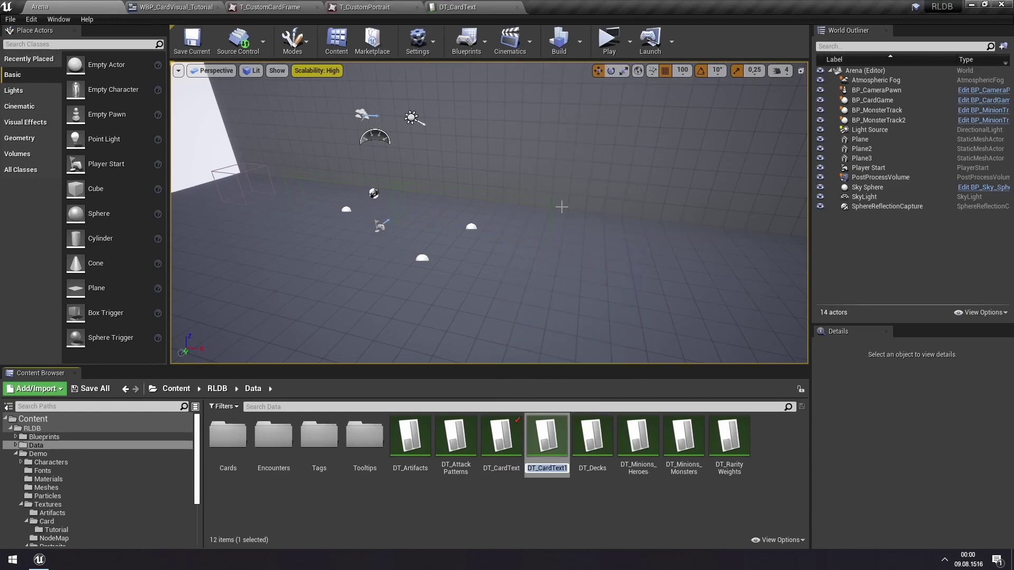
key(BackSpace)
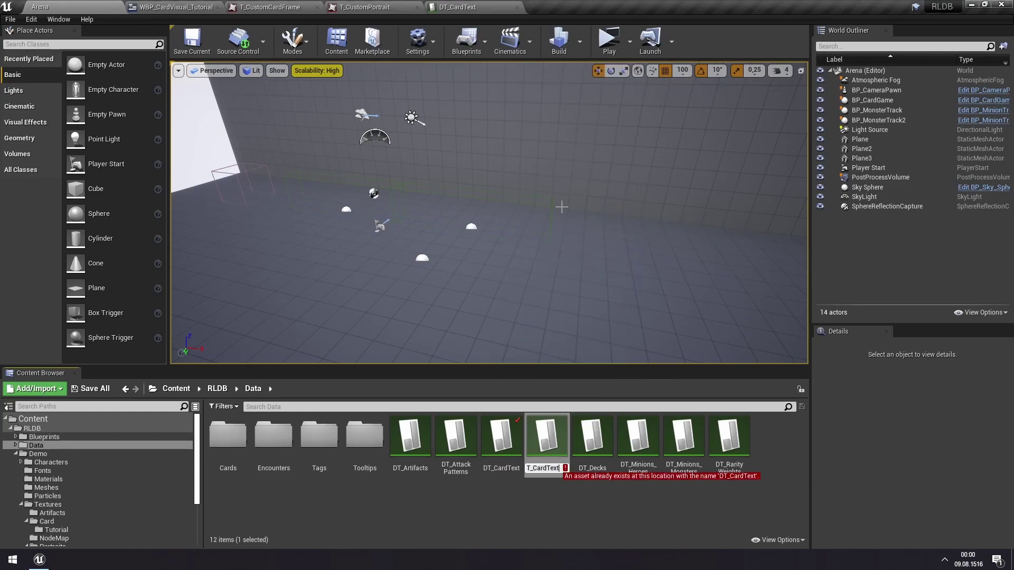
text(_)
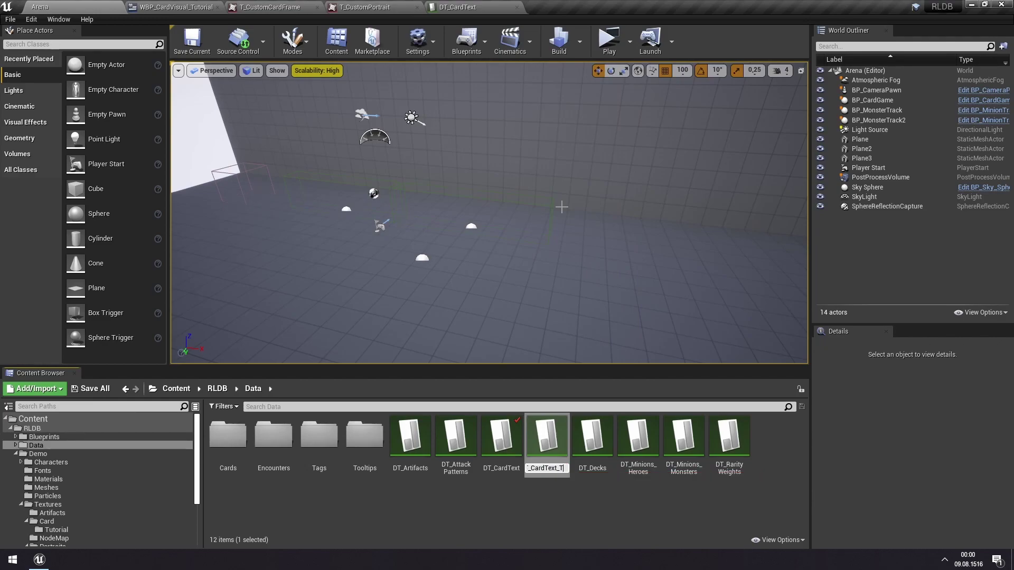
text(Tutorial)
key(Return)
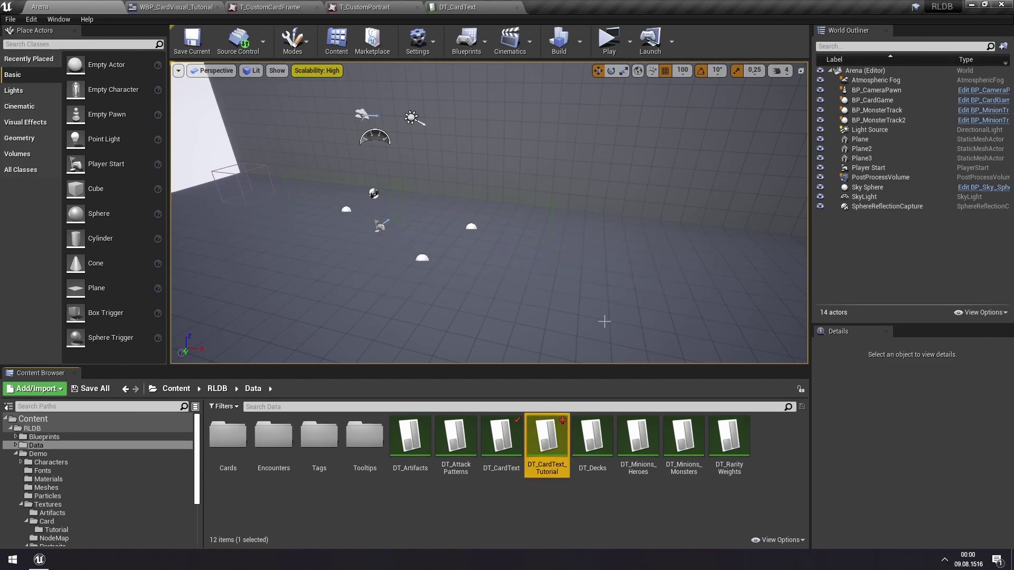
Step: In DT_CardText_Tutorial, set the text Color of the Default, b and t rows to white and save the table
double_click(547, 438)
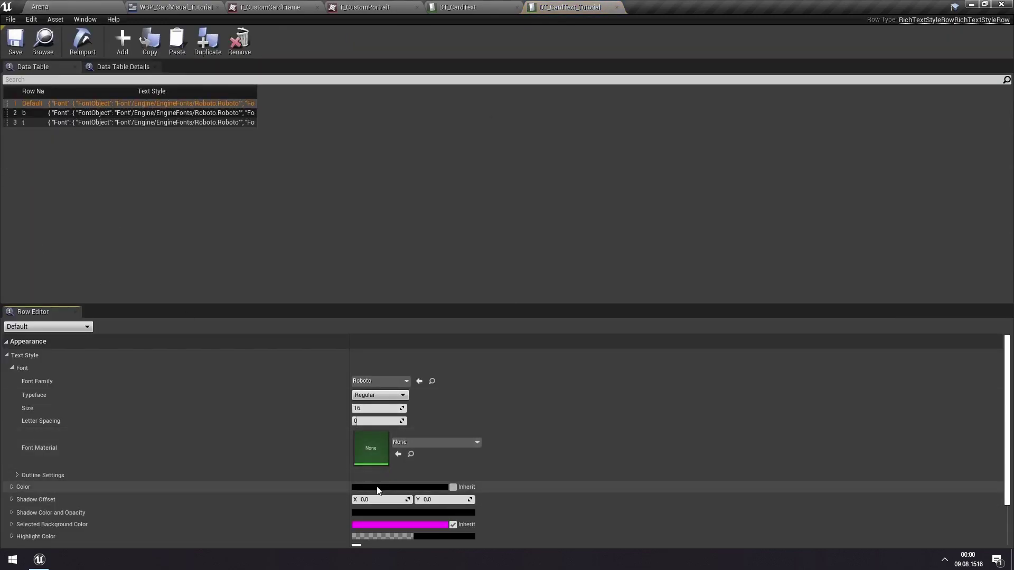
right_click(377, 489)
click(407, 531)
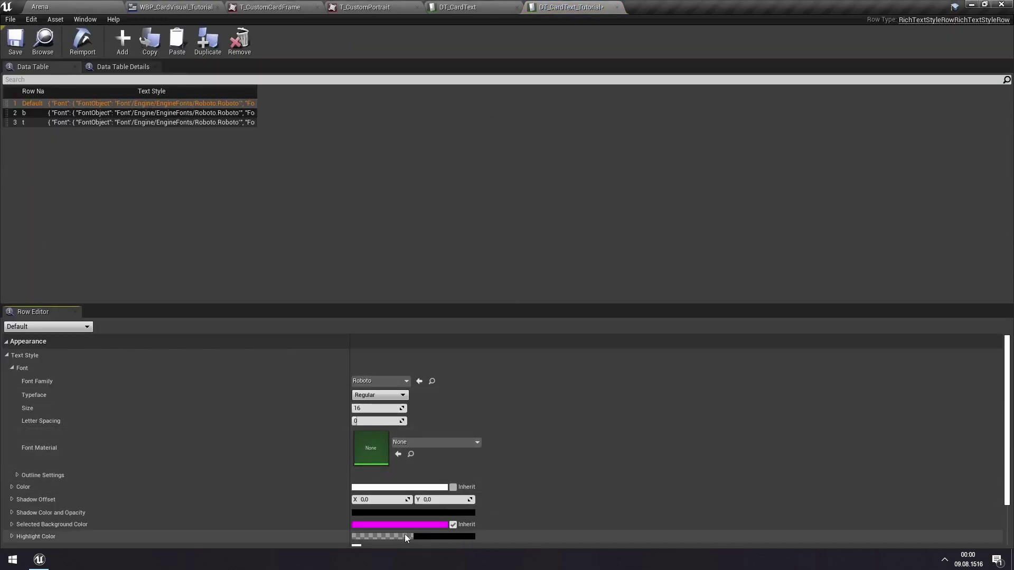
click(41, 114)
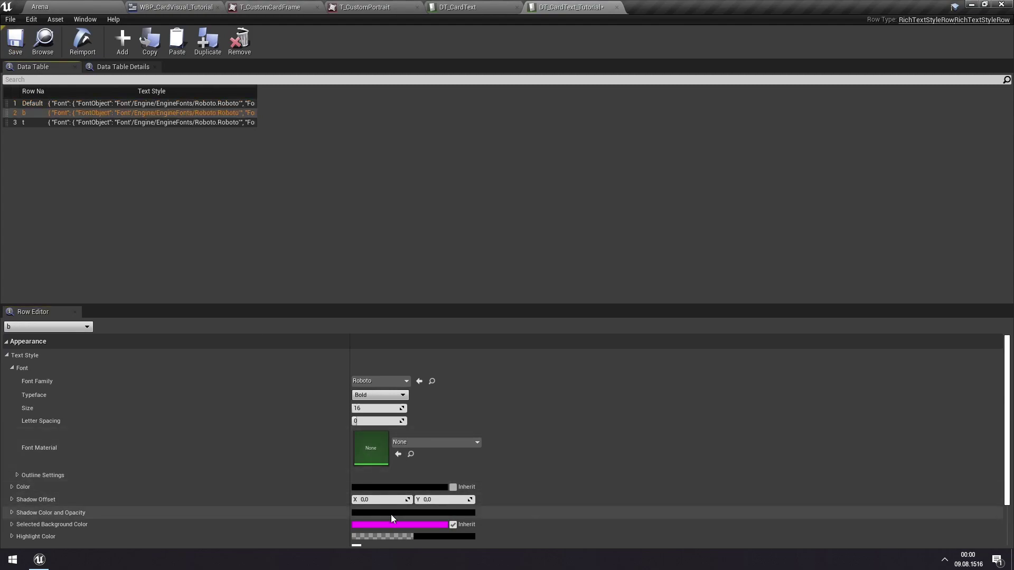
right_click(403, 486)
click(436, 539)
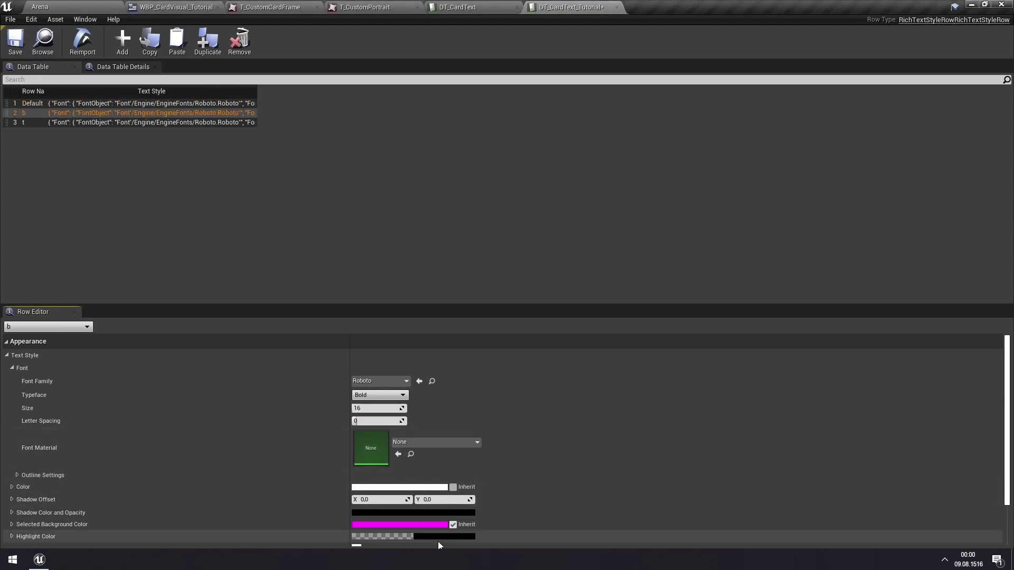
click(64, 122)
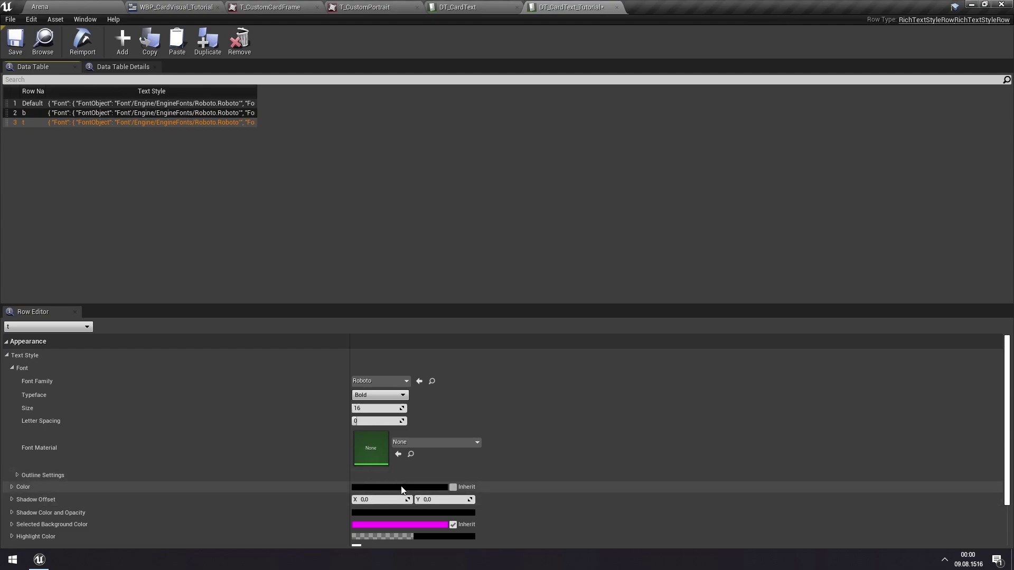
right_click(401, 486)
click(437, 539)
click(15, 41)
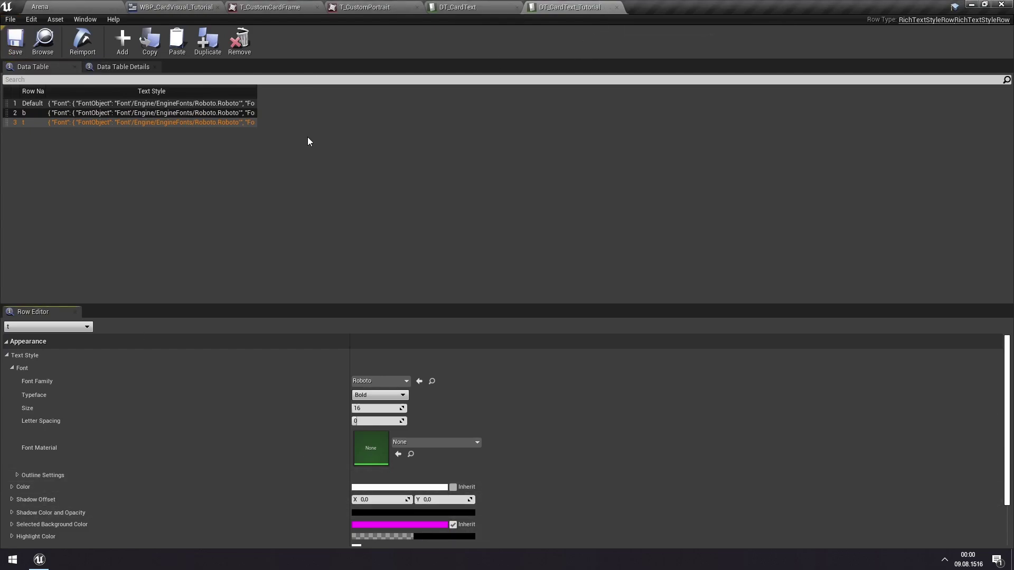
Step: Assign DT_CardText_Tutorial as RichDescription's Text Style Set in WBP_CardVisual_Tutorial, then compile and save the widget
click(176, 7)
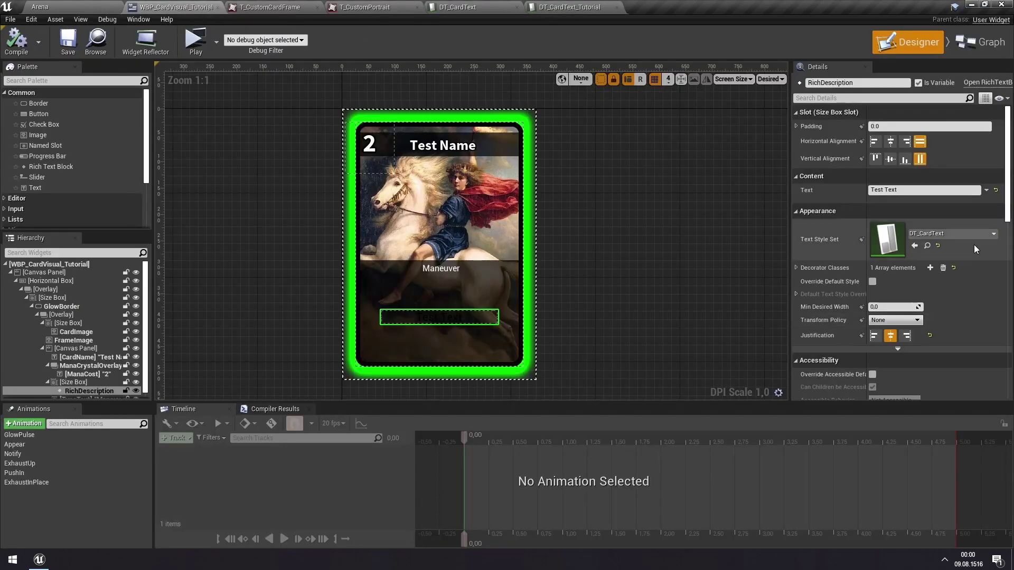
click(937, 234)
click(916, 380)
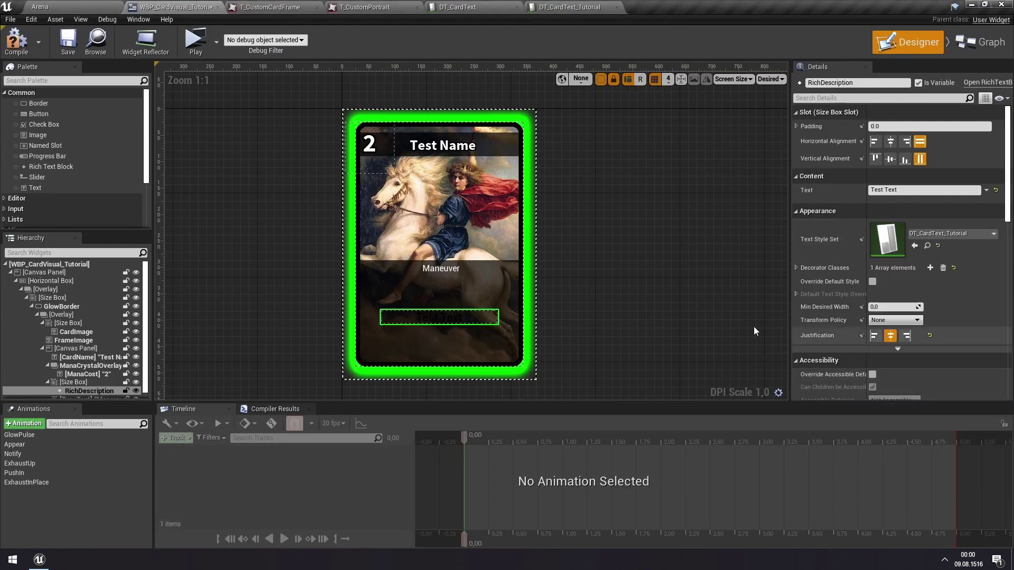
click(16, 41)
click(68, 41)
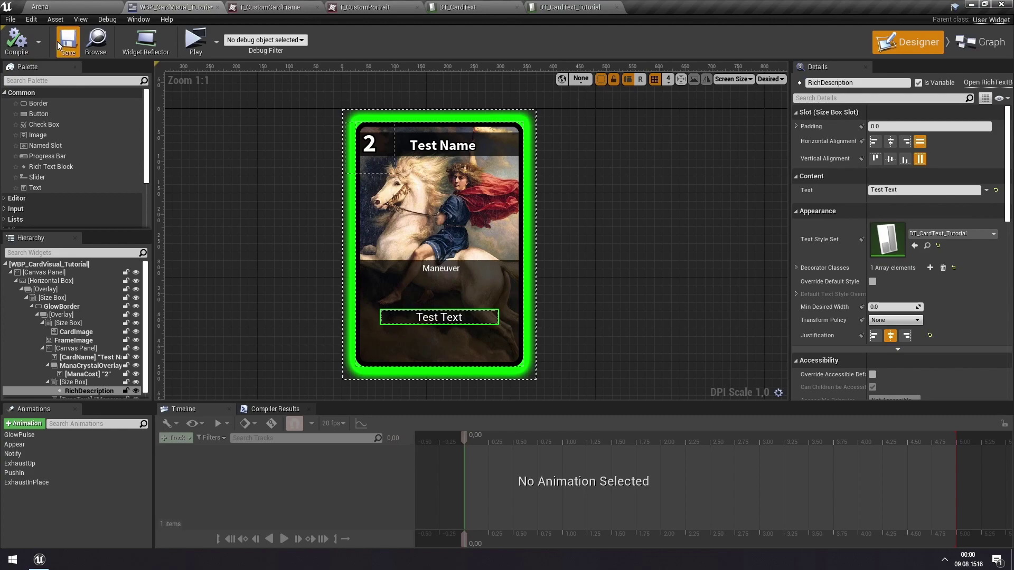
click(550, 266)
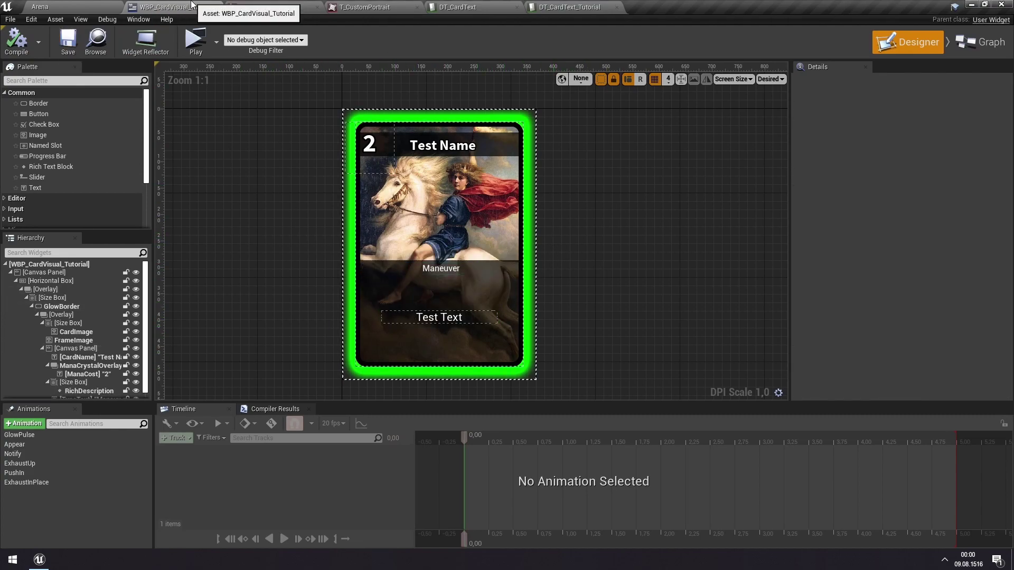
Step: Run the Arena level to check how the hand cards look in play, then close the preview
click(86, 5)
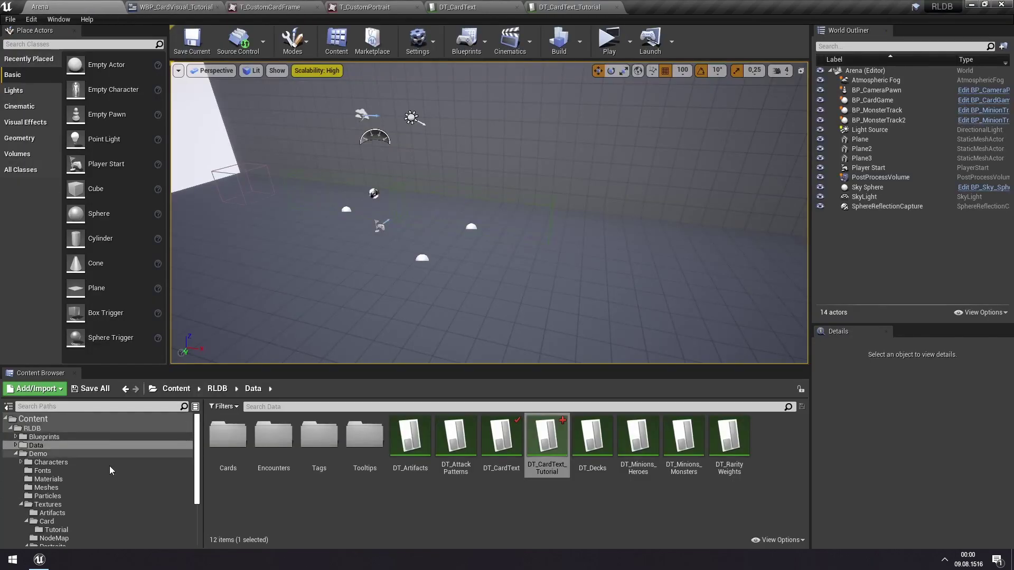
click(613, 46)
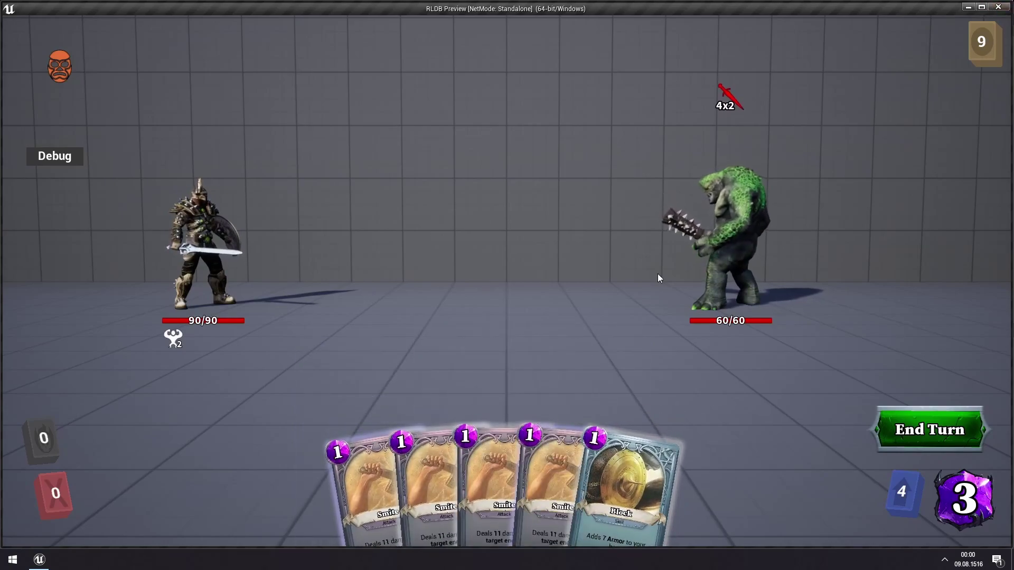
click(998, 8)
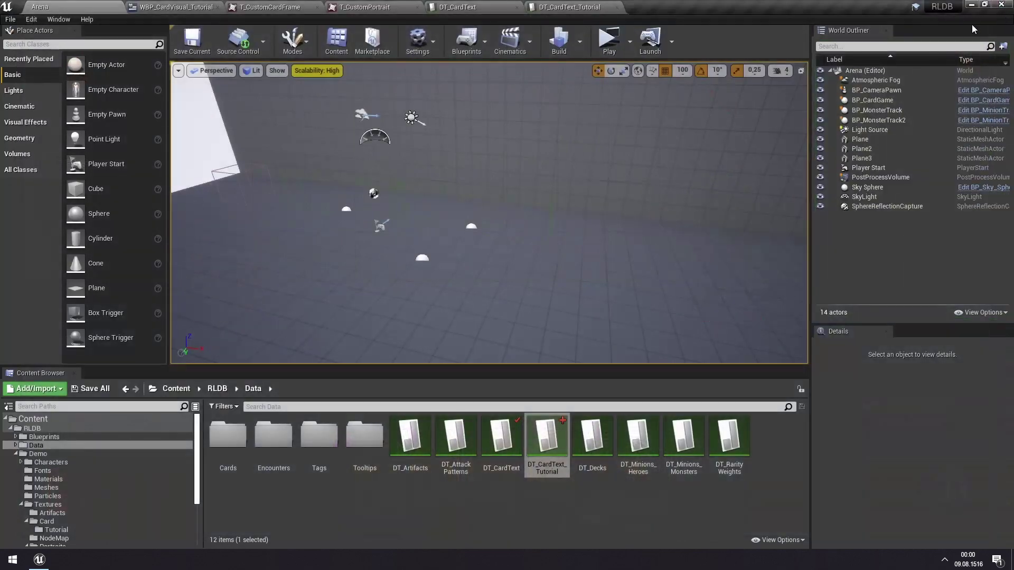
Step: Open the DT_Cards data table from the Data/Cards folder
scroll(115, 473, down, 1)
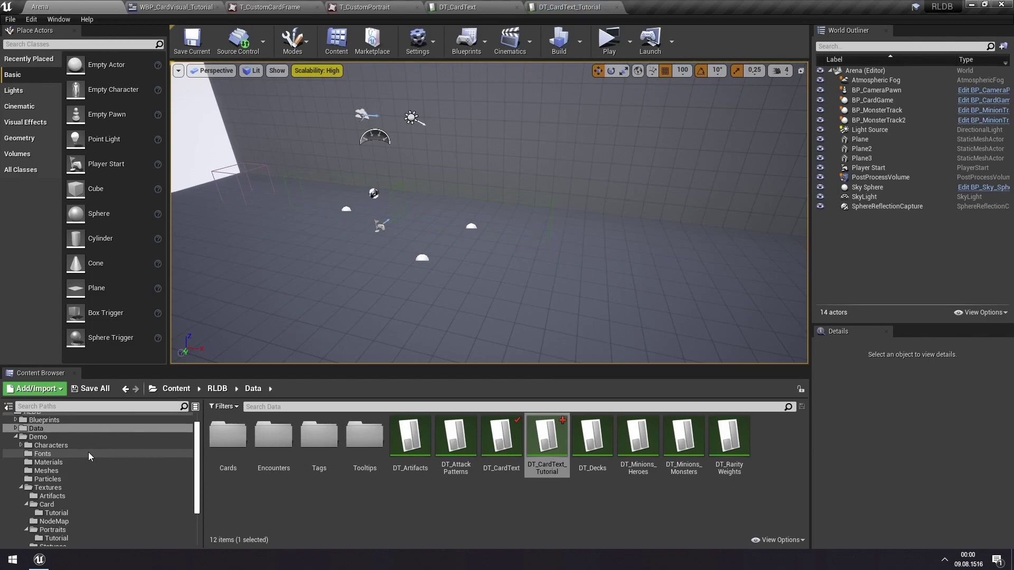
double_click(227, 434)
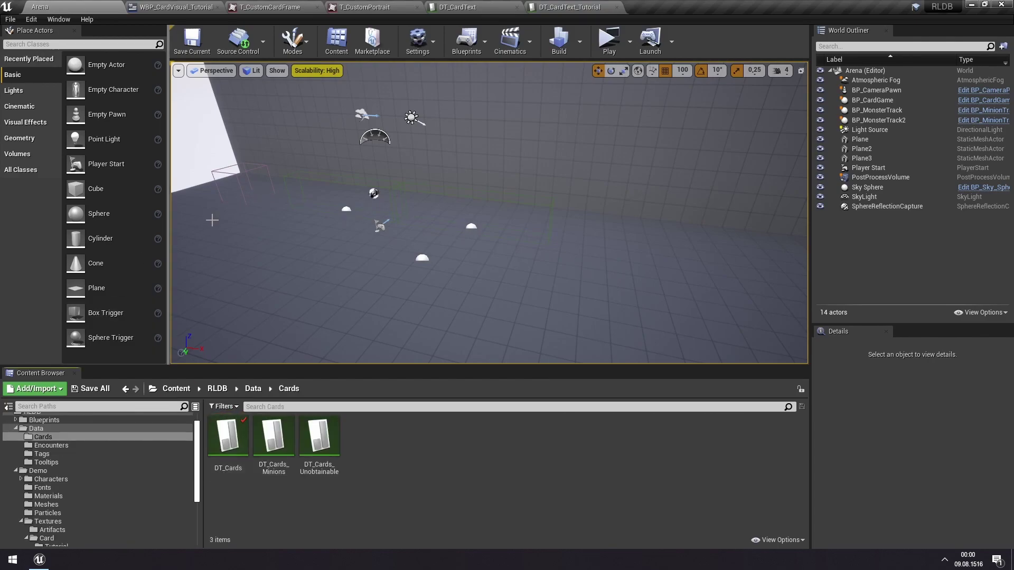
double_click(228, 437)
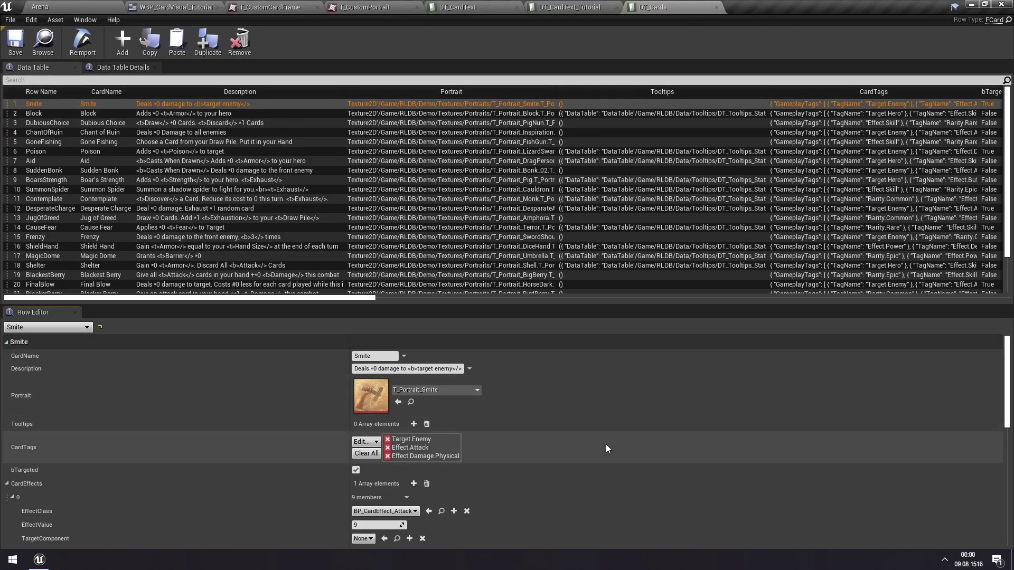
Step: In the Smite row of DT_Cards, set CardVisualWidget to WBP_CardVisual_Tutorial and Frame to T_CustomCardFrame
scroll(606, 444, down, 10)
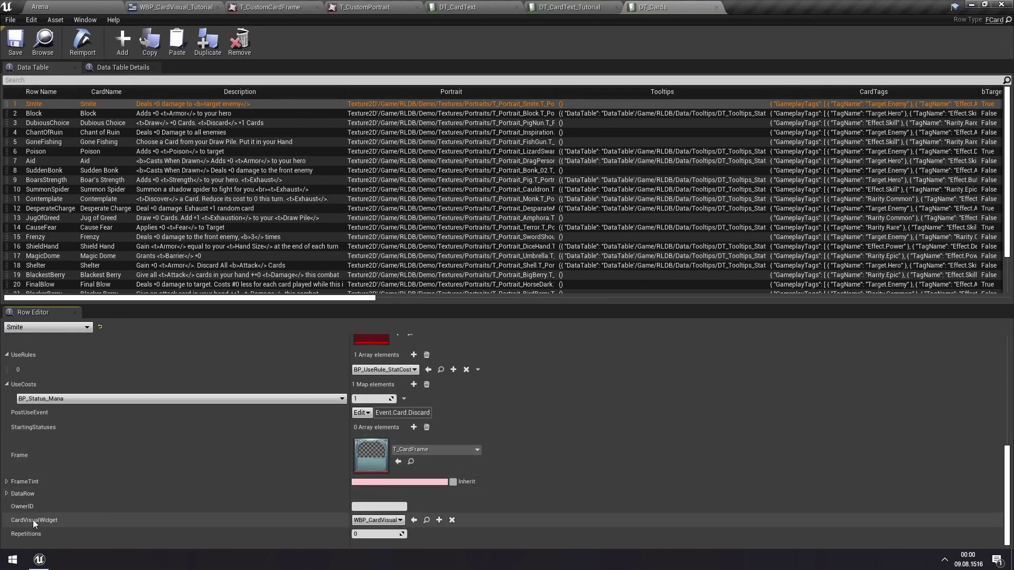
click(377, 520)
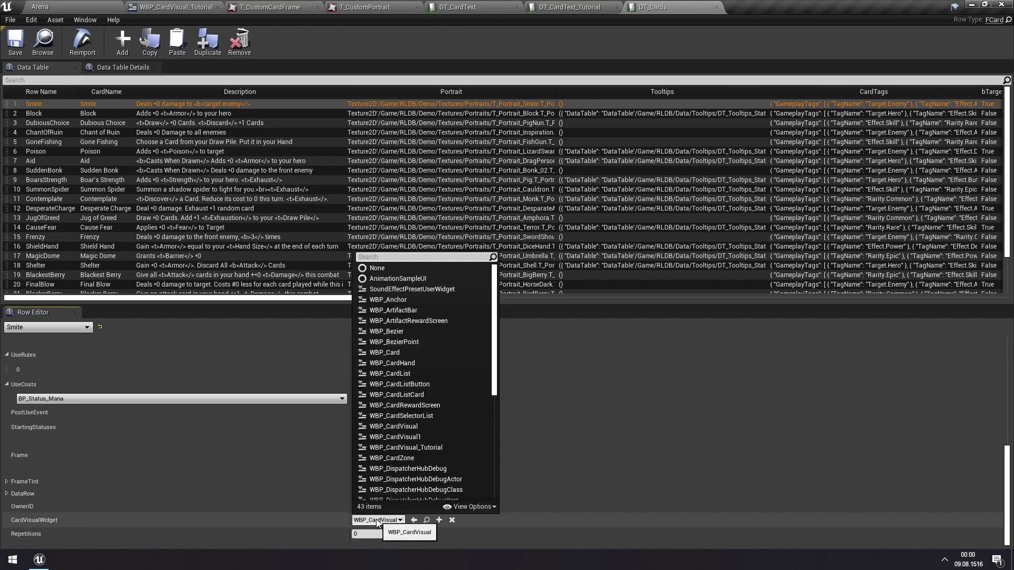
click(441, 448)
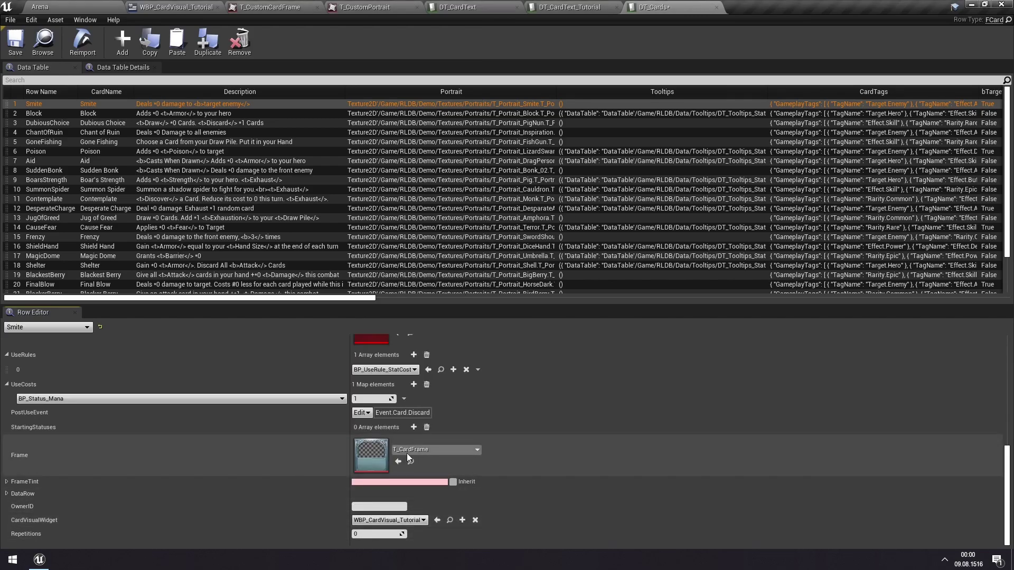
click(458, 450)
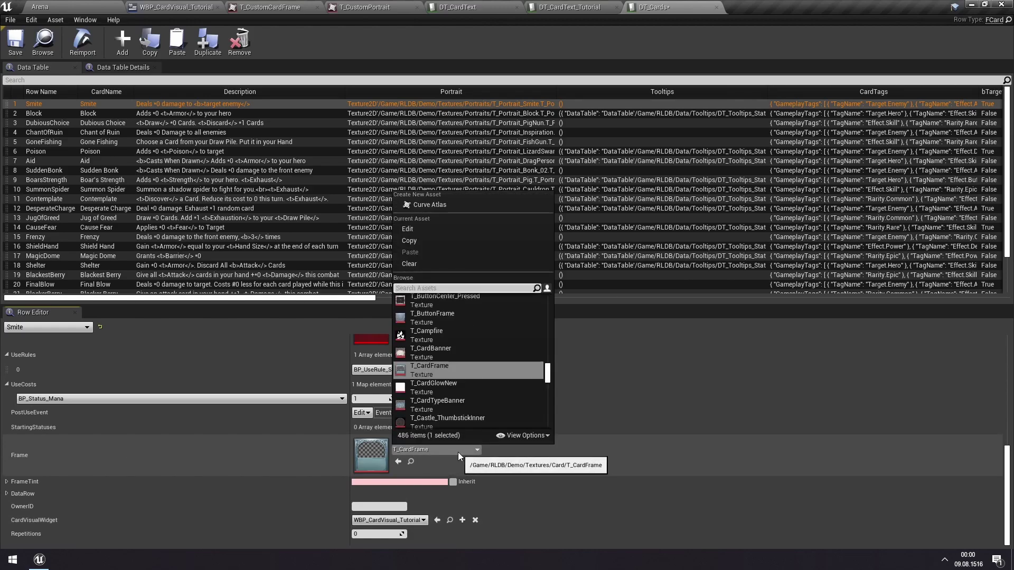
text(custo)
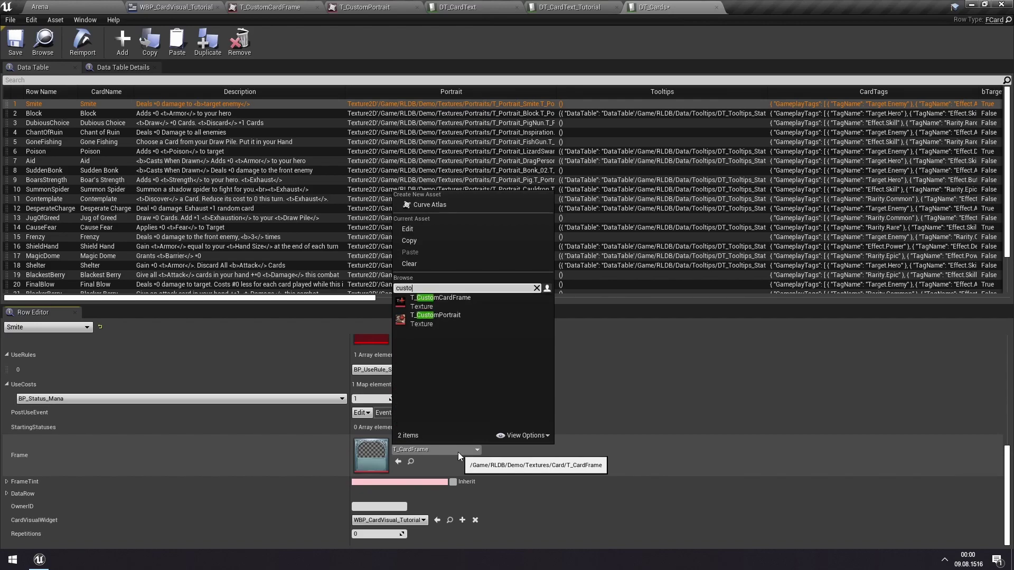
click(499, 303)
Step: Set Smite's FrameTint to pure white and save the DT_Cards table
click(407, 482)
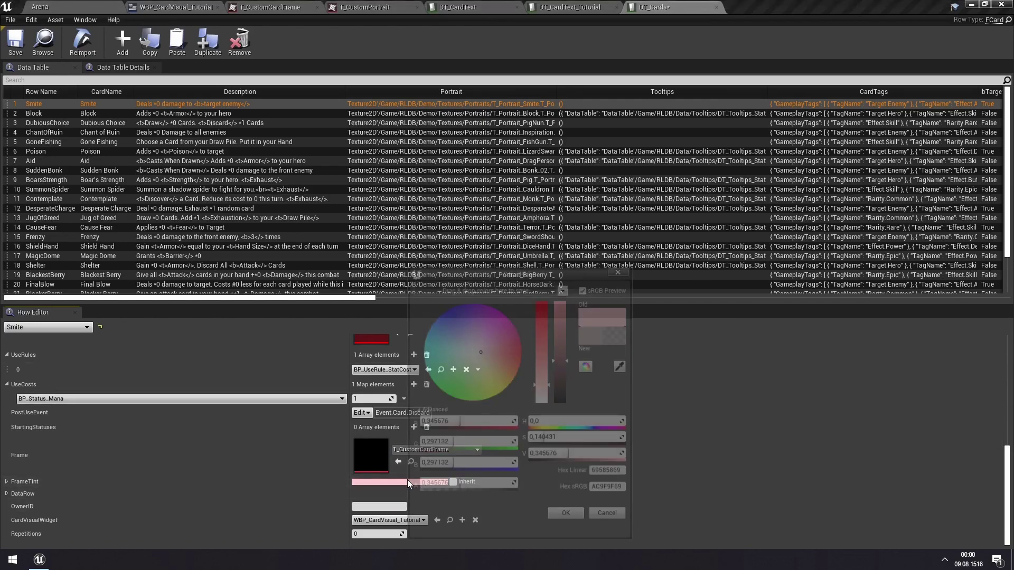
drag(542, 364, 544, 409)
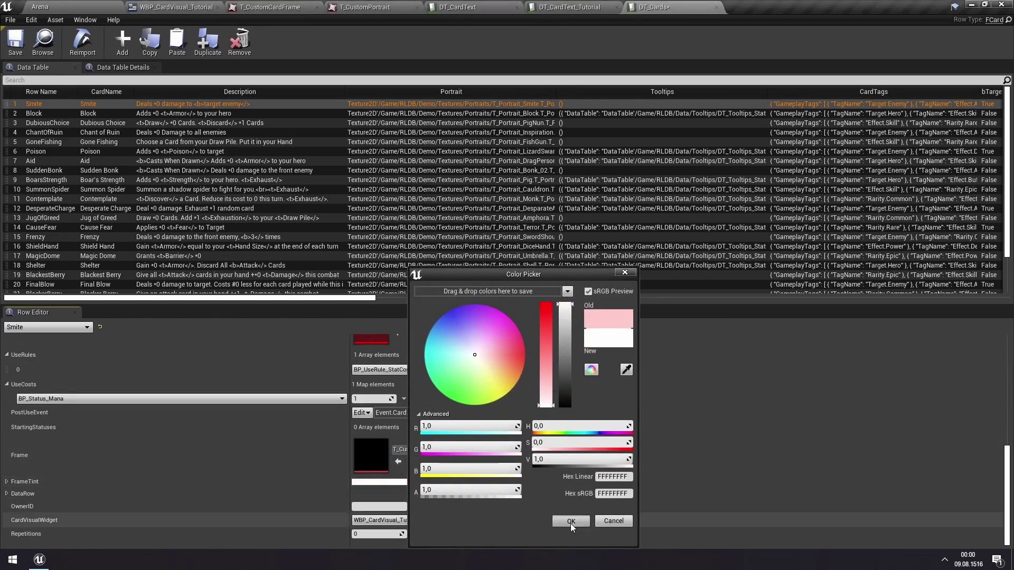
click(570, 522)
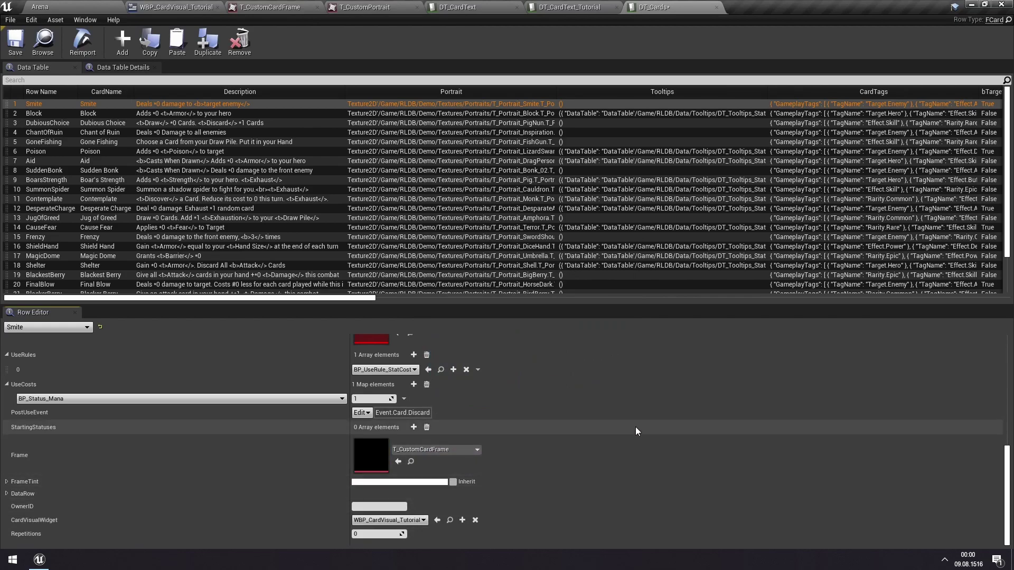
scroll(635, 426, up, 10)
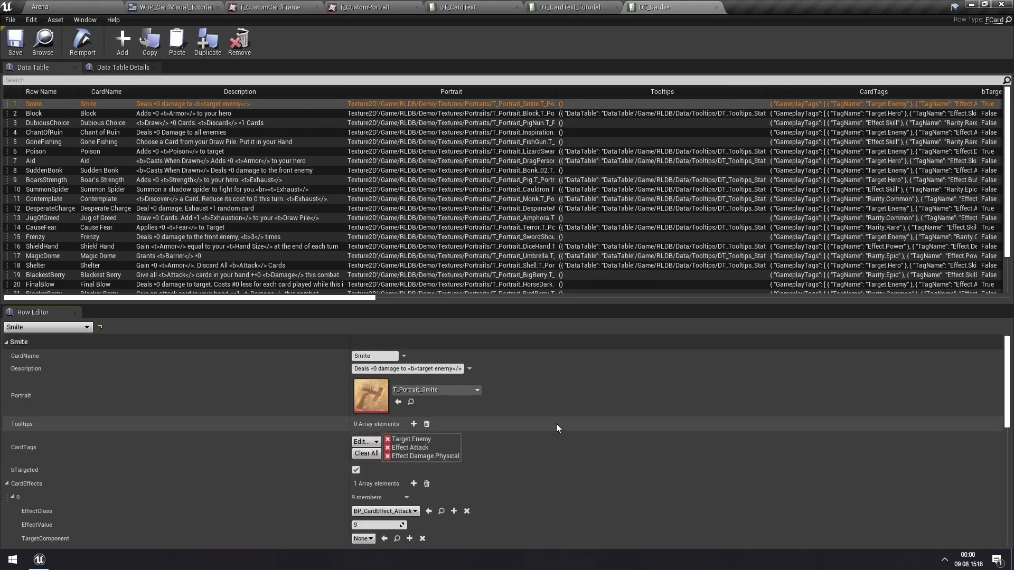
click(23, 41)
Step: Run the Arena level to check the Smite cards with the custom frame, then close the preview
click(41, 6)
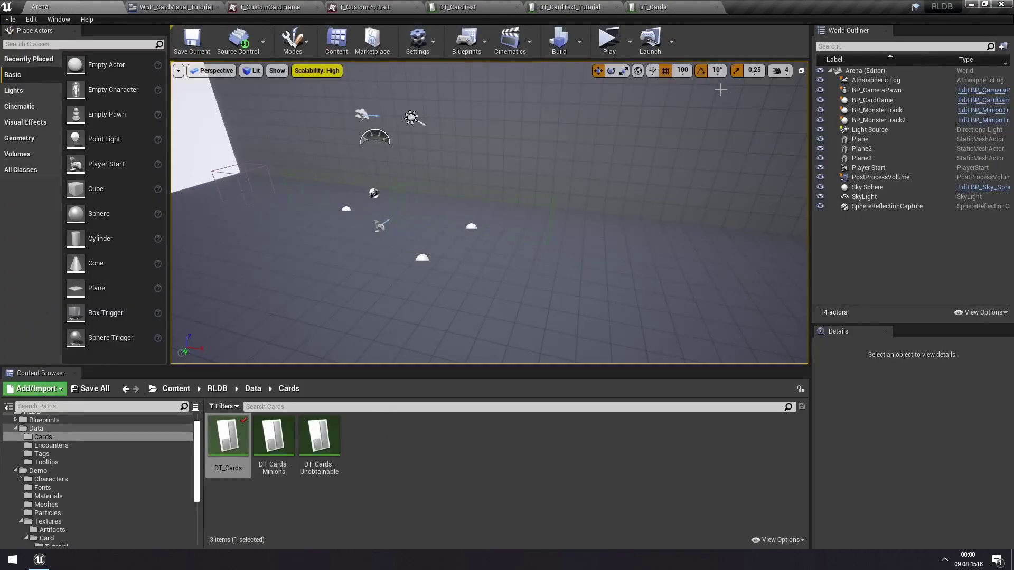
click(619, 43)
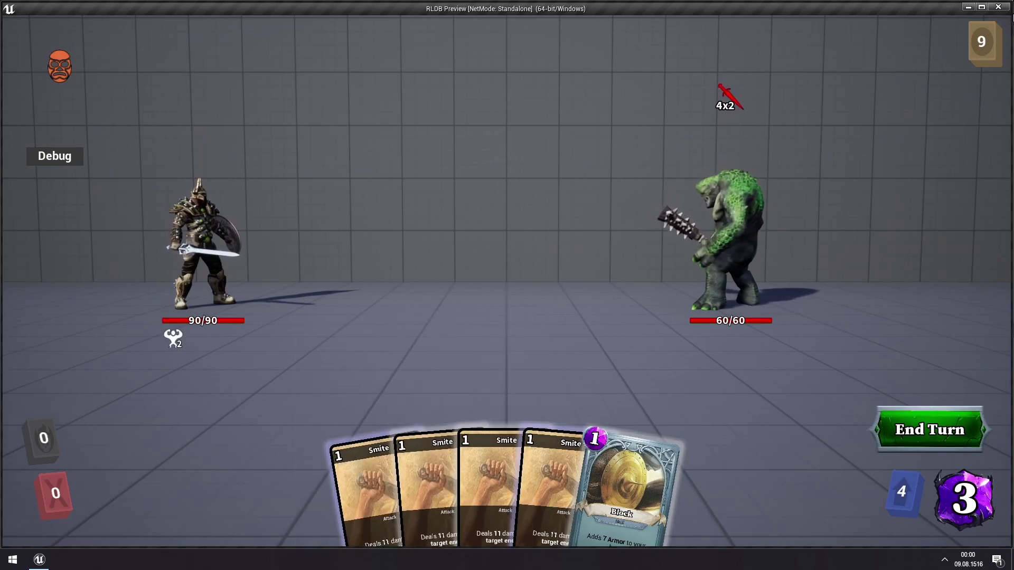
click(998, 7)
Step: Set the Portrait of the Smite row in DT_Cards to T_CustomPortrait
click(150, 7)
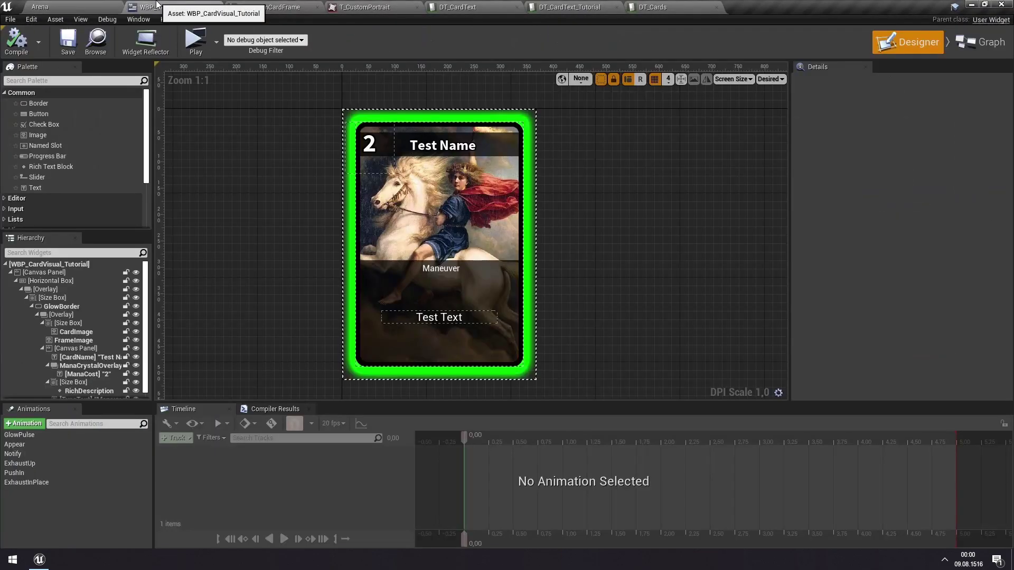
click(672, 5)
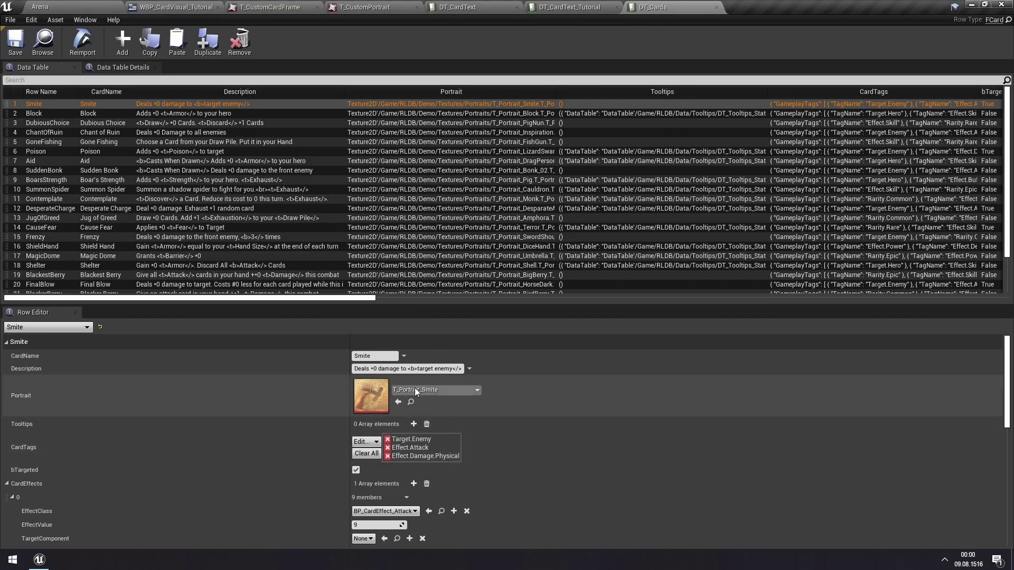
click(417, 390)
text(custo)
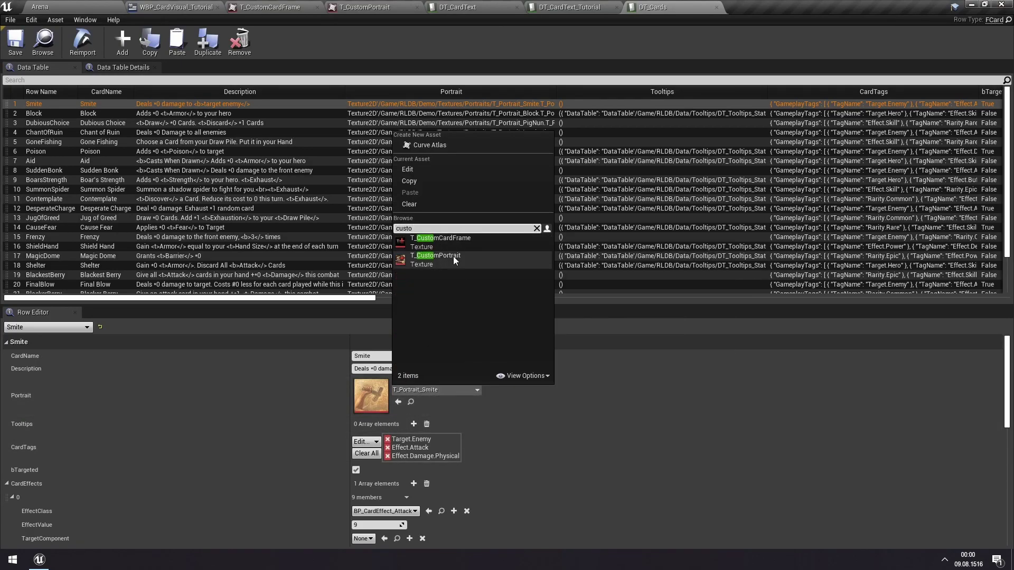
click(438, 259)
Step: Run the Arena level and inspect the Smite card's design in the hand, while targeting, and in the deck overview
click(44, 5)
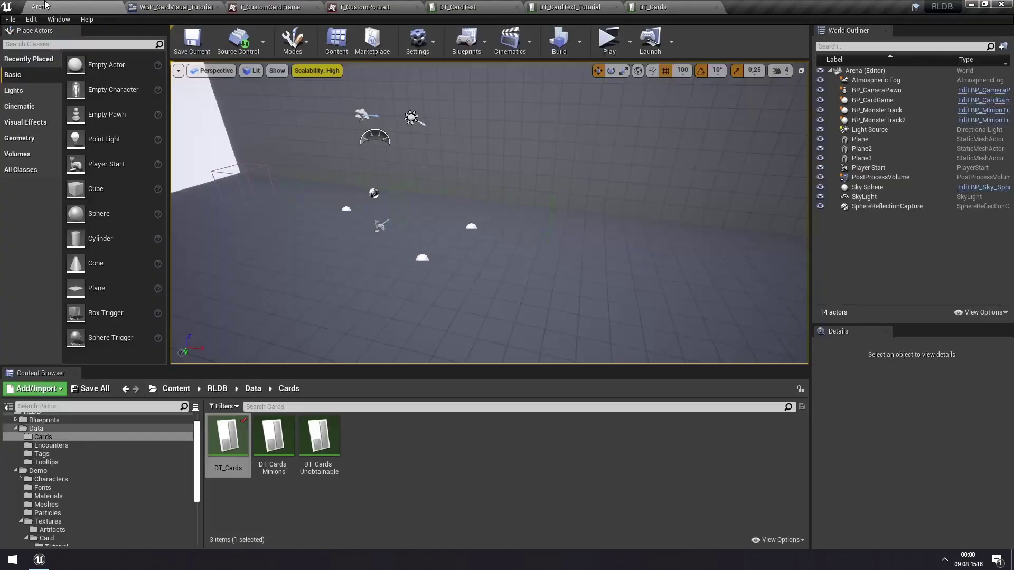
click(620, 36)
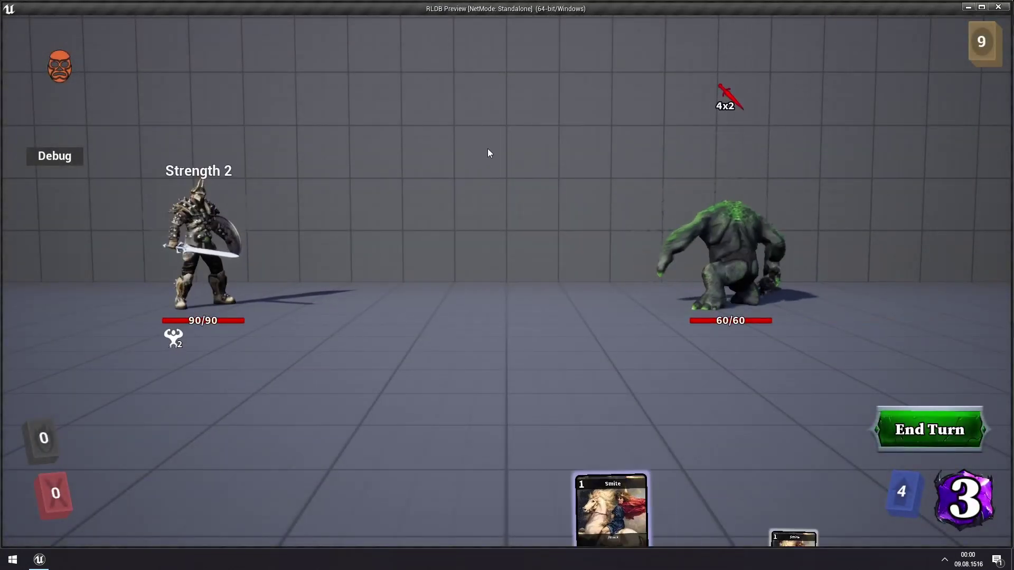
click(435, 484)
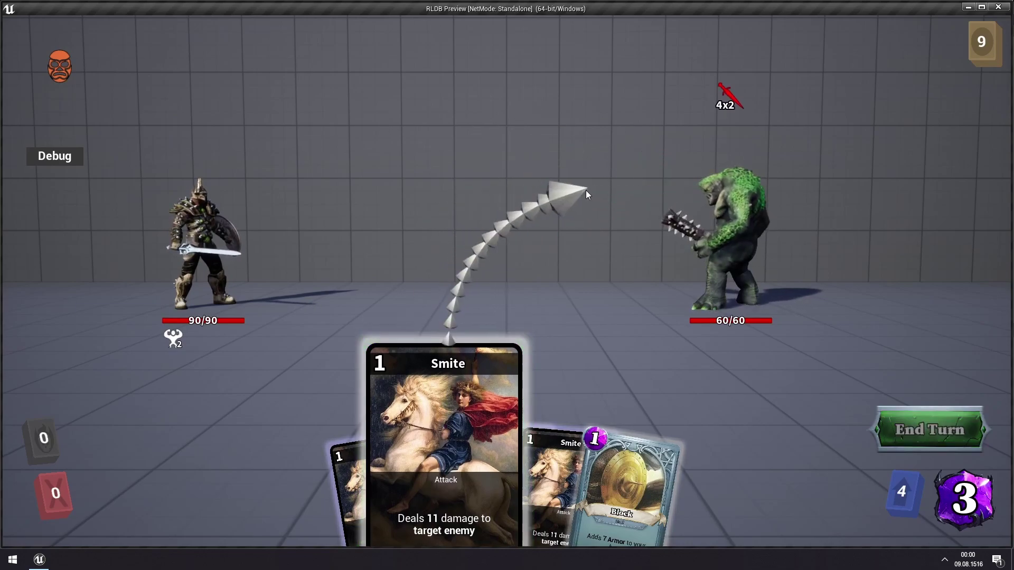
right_click(585, 190)
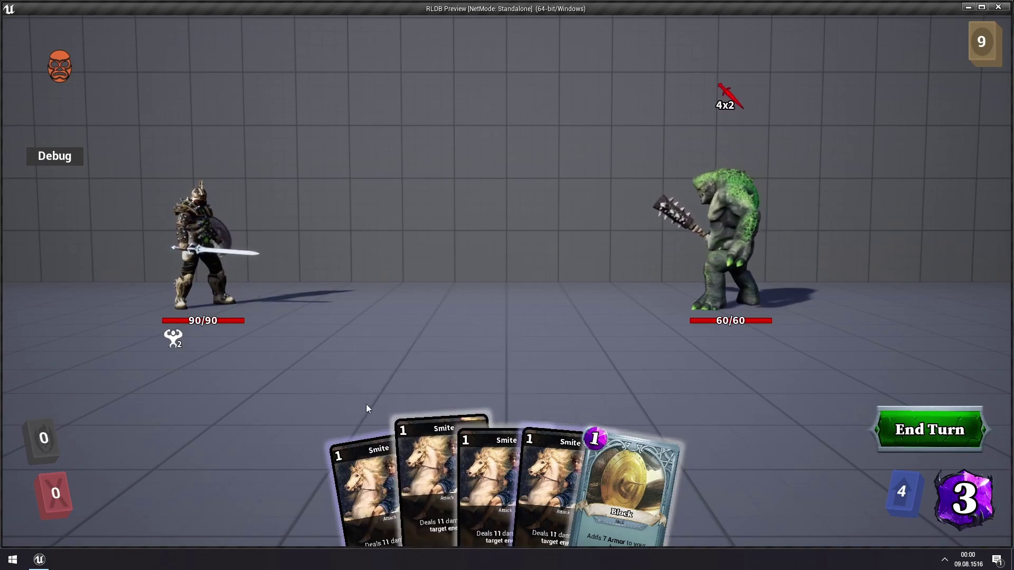
click(980, 33)
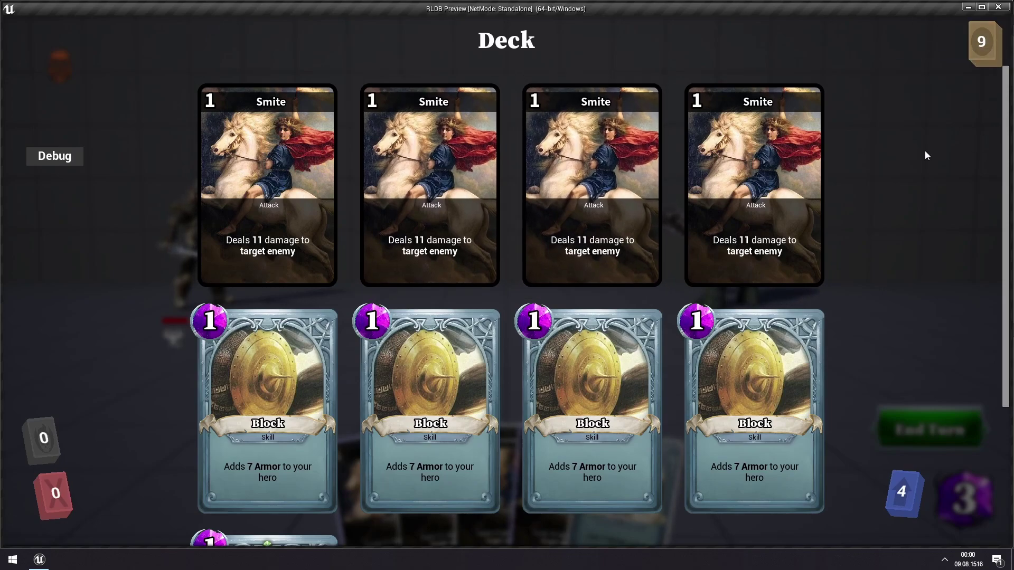
click(985, 48)
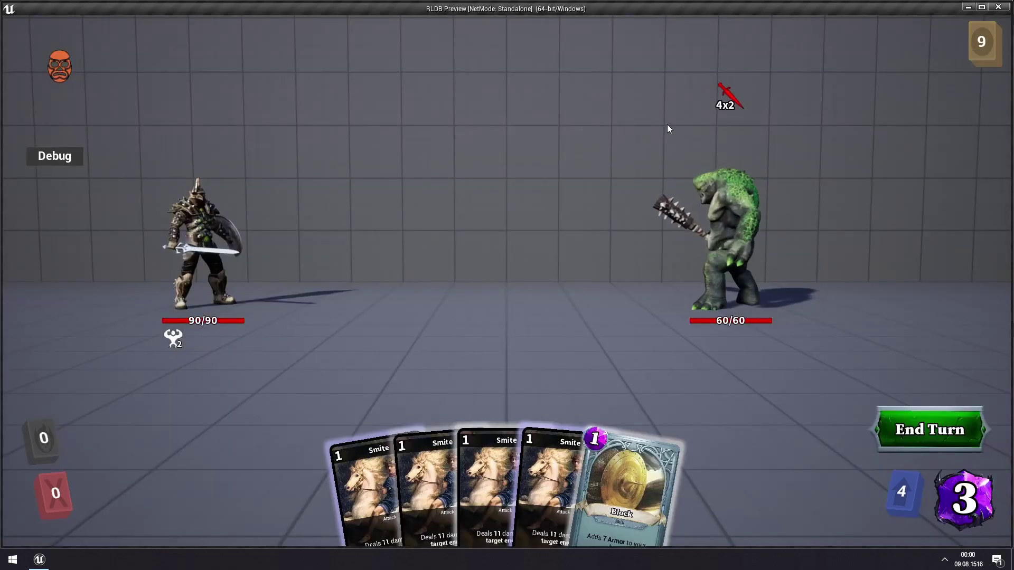